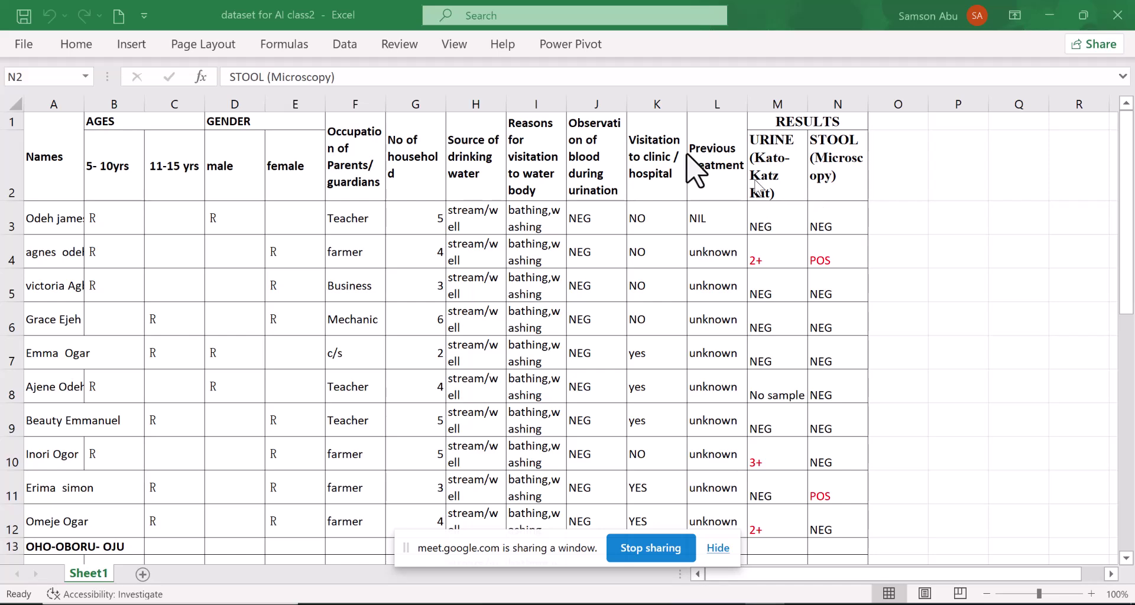
# Switch to Julius AI and start a chat with dataset for AI class2.xlsx from the uploaded files
pyautogui.hotkey('alt', 'Tab')
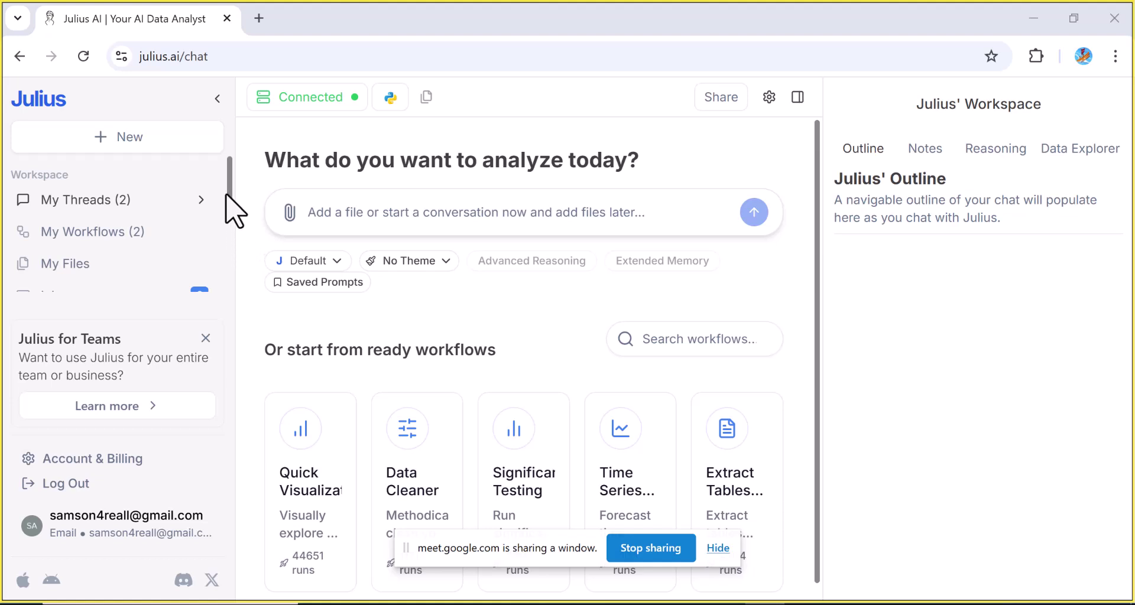
pyautogui.moveTo(229, 193); pyautogui.dragTo(229, 157)
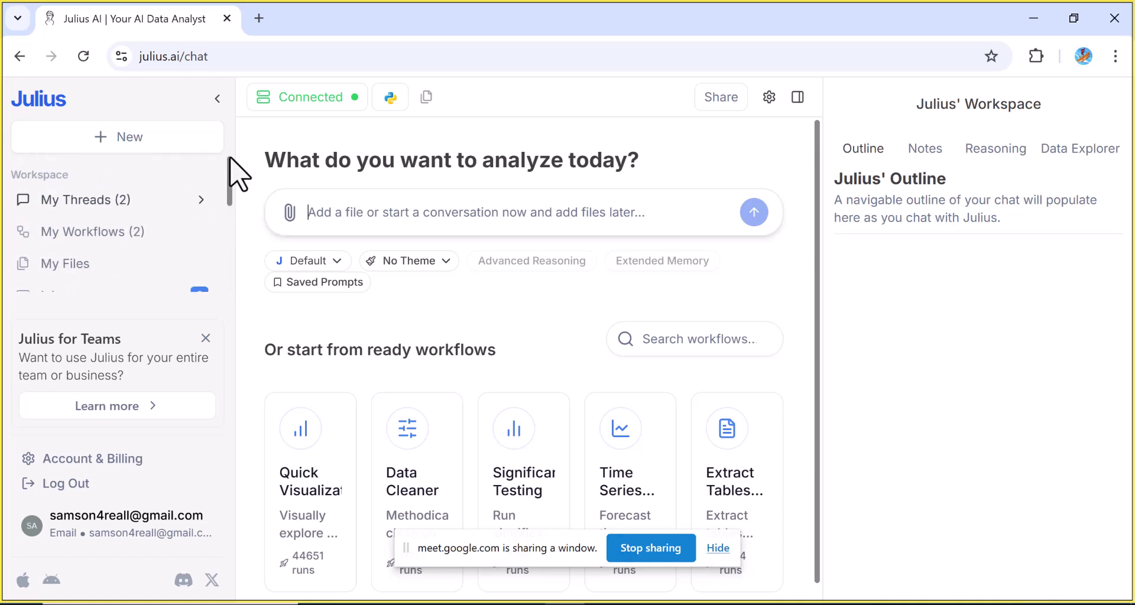
pyautogui.click(122, 254)
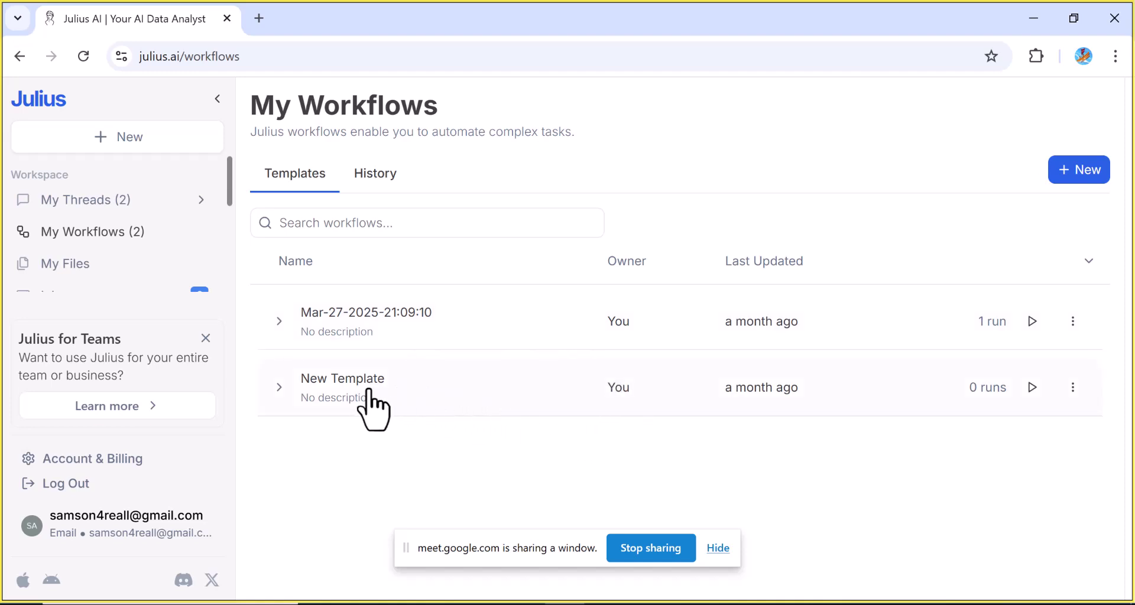
pyautogui.click(202, 201)
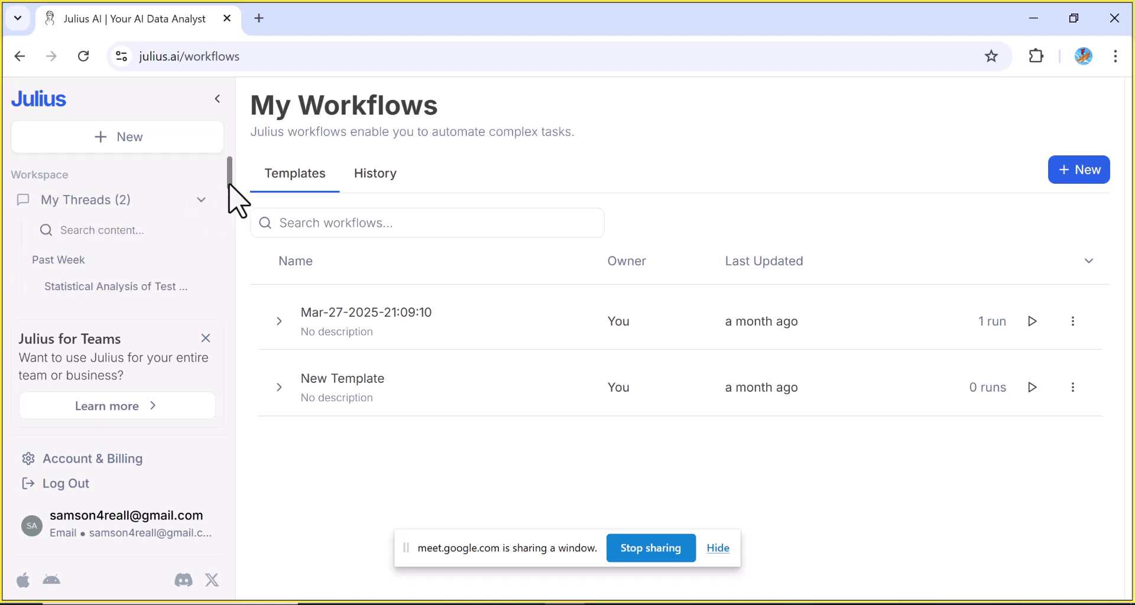
pyautogui.moveTo(229, 183); pyautogui.dragTo(231, 253)
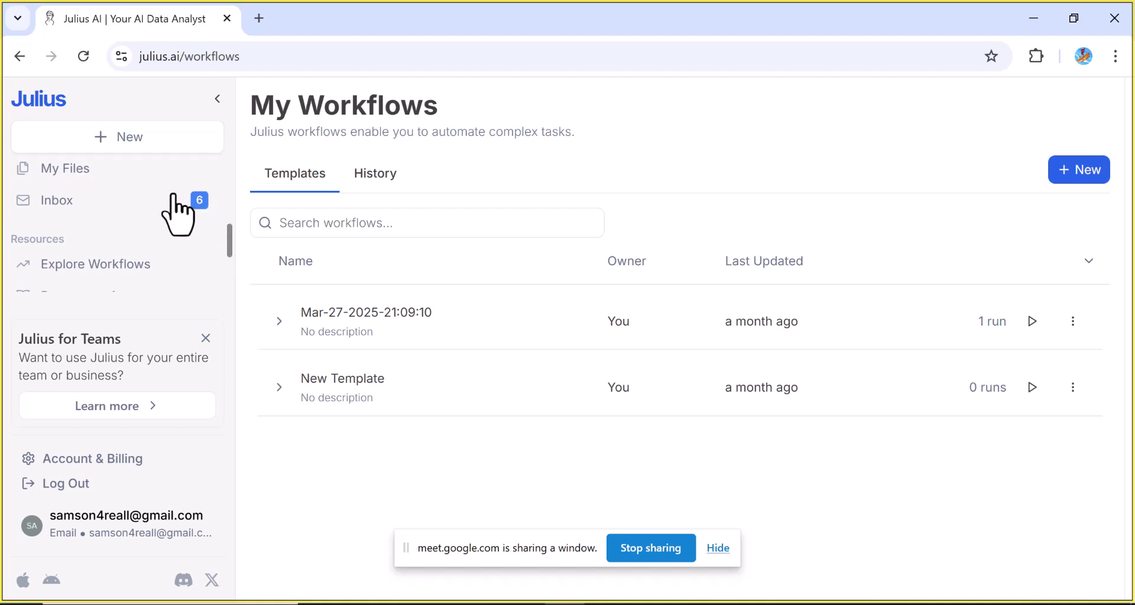
pyautogui.click(82, 193)
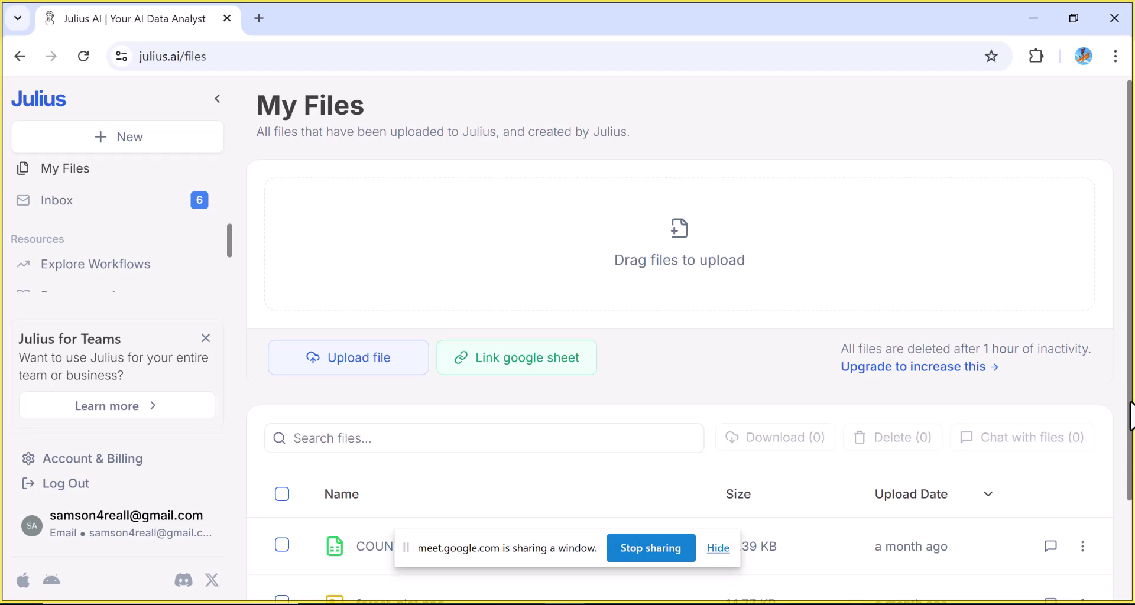
pyautogui.moveTo(1130, 417); pyautogui.dragTo(1130, 469)
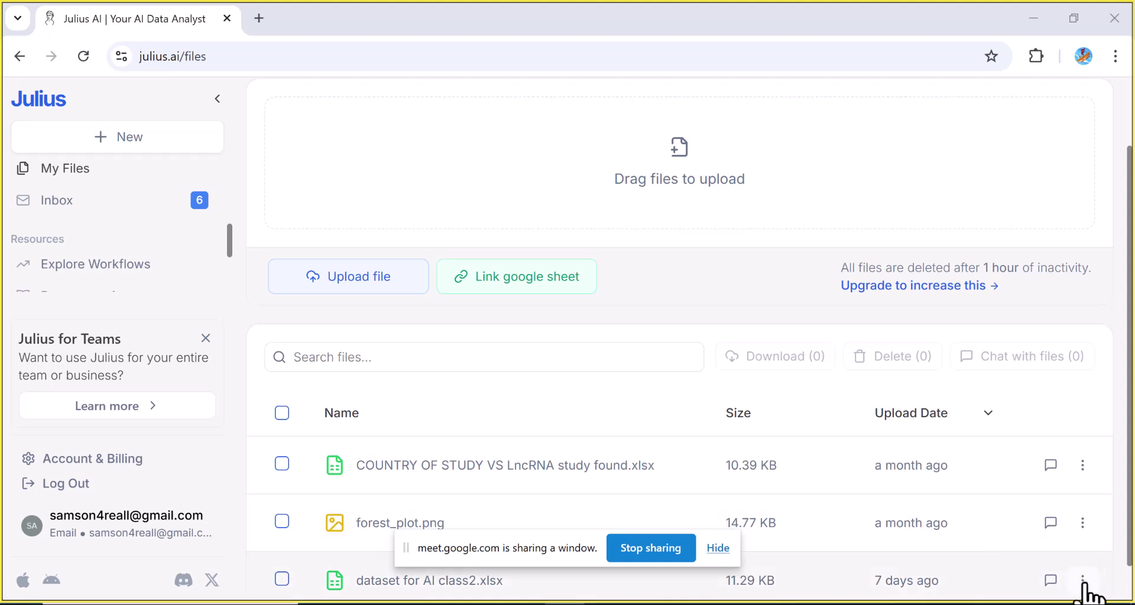
pyautogui.click(1050, 581)
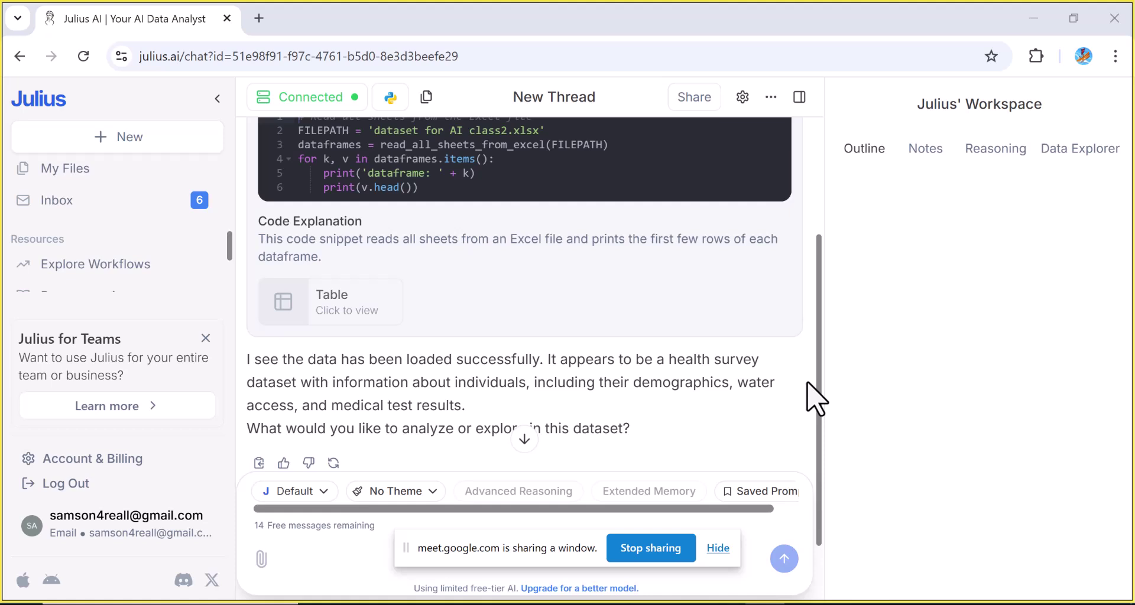
# Begin a chat prompt with "test the association between kat", moving the screen-sharing notice out of the way
pyautogui.scroll(-1, 818, 394)
pyautogui.scroll(-3, 828, 411)
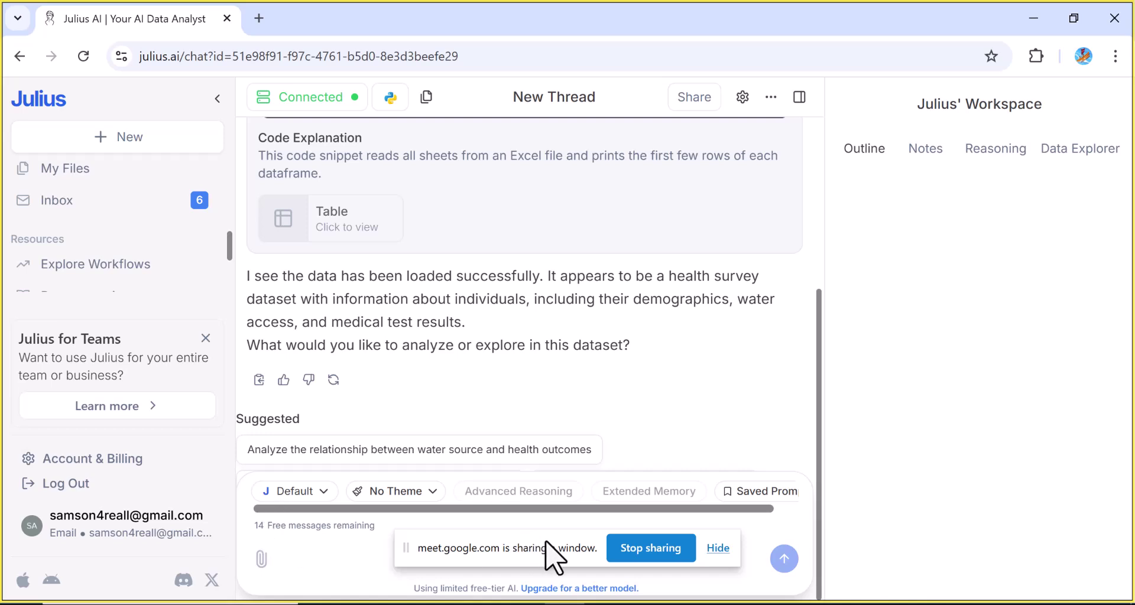
pyautogui.moveTo(546, 543); pyautogui.dragTo(994, 535)
pyautogui.click(305, 552)
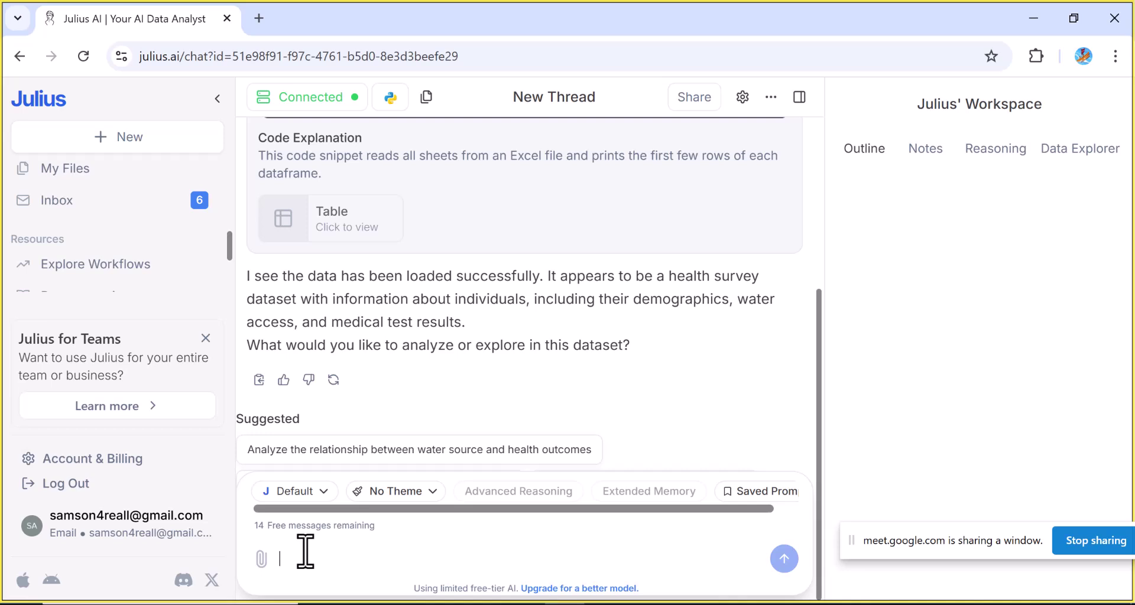
pyautogui.write('a')
pyautogui.press('BackSpace')
pyautogui.write('test')
pyautogui.press('BackSpace')
pyautogui.press('BackSpace')
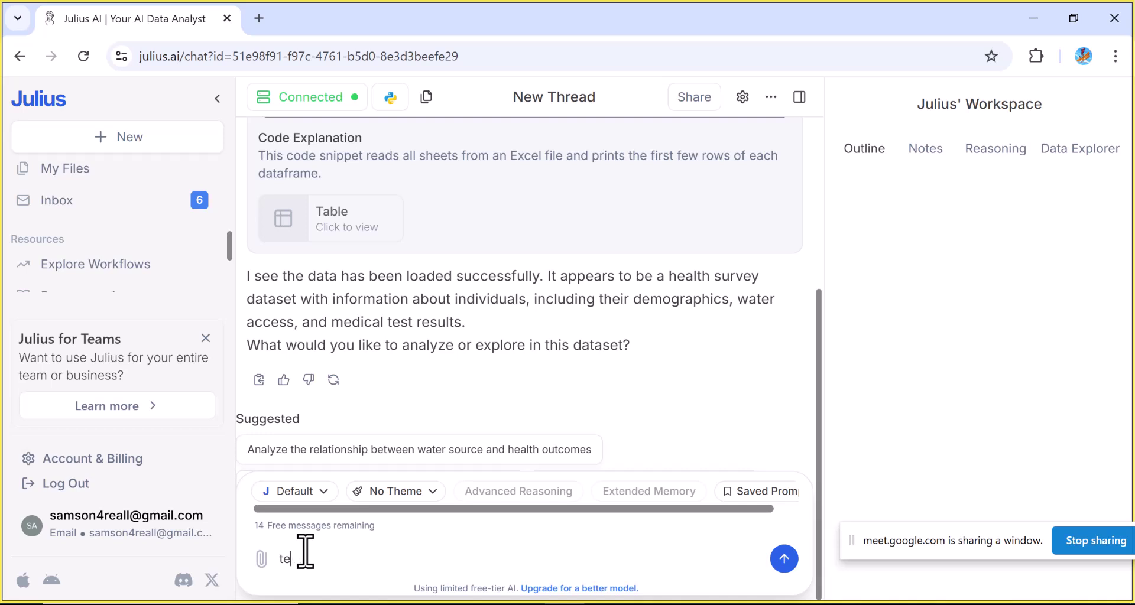
pyautogui.write('st the associatio')
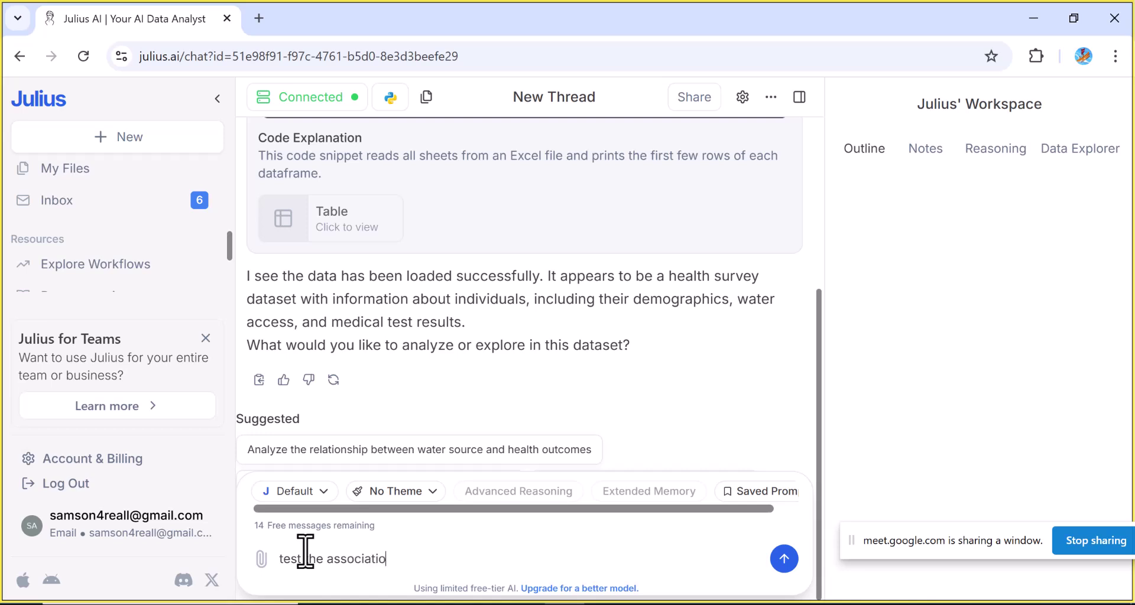
pyautogui.write('n between kat')
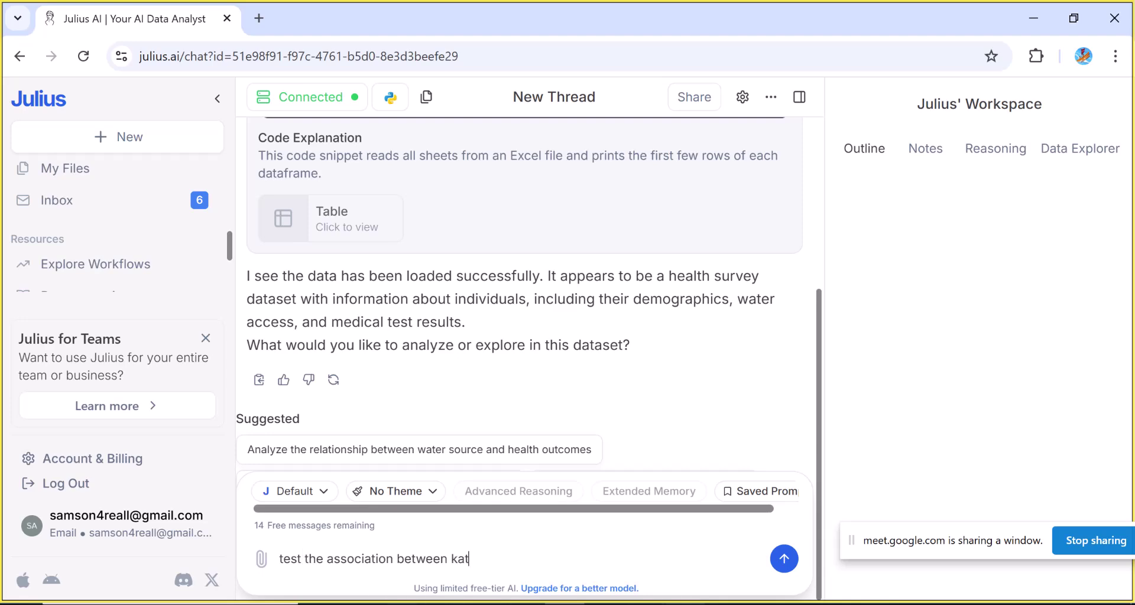
# Copy the header "URINE (Kato-Katz Kit)" from the Excel dataset and put it in the Julius prompt in place of "kat"
pyautogui.hotkey('alt', 'Tab')
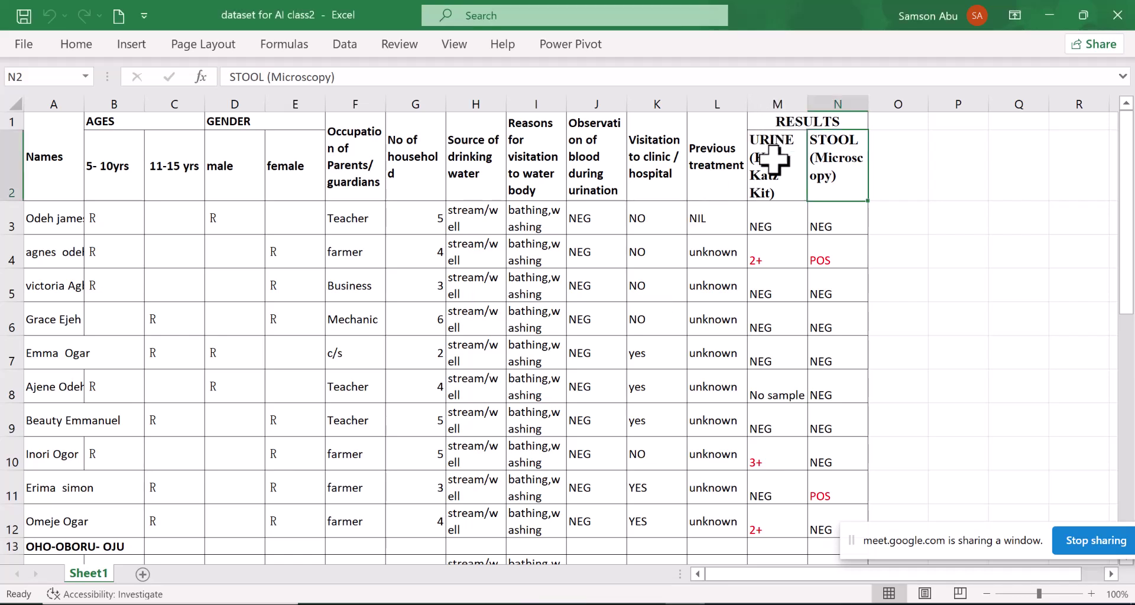
pyautogui.click(774, 159)
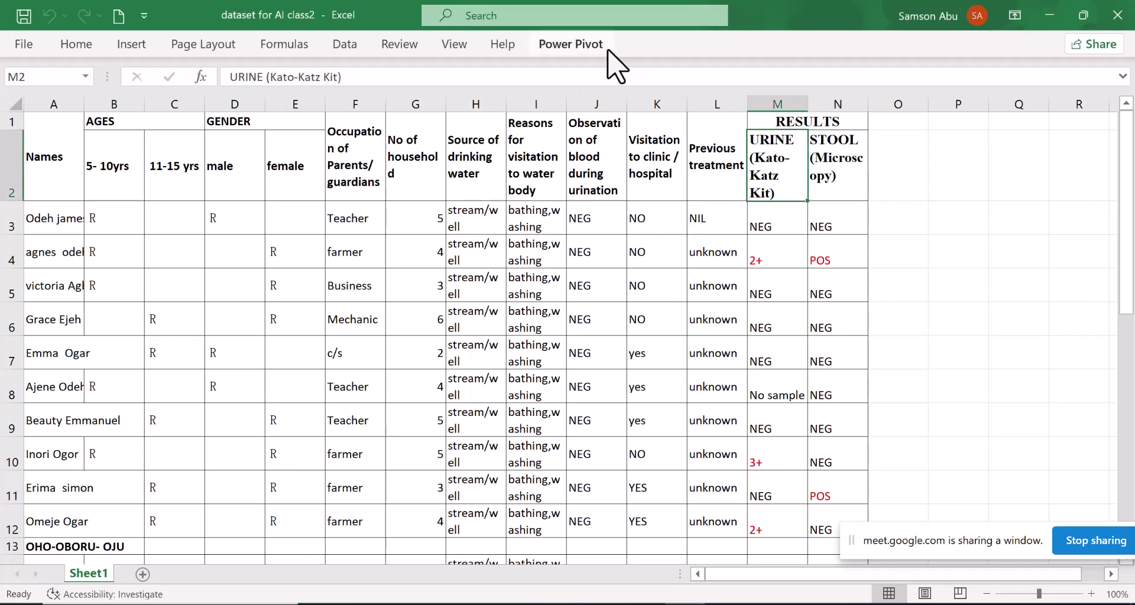
pyautogui.doubleClick(791, 192)
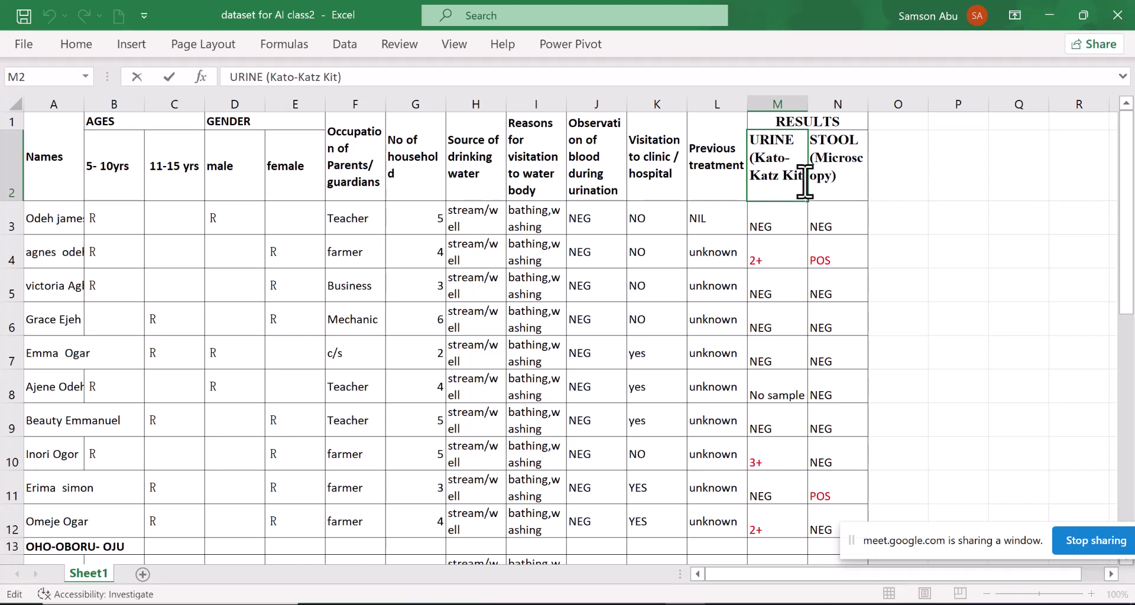
pyautogui.moveTo(805, 175); pyautogui.dragTo(750, 133)
pyautogui.hotkey('ctrl', 'c')
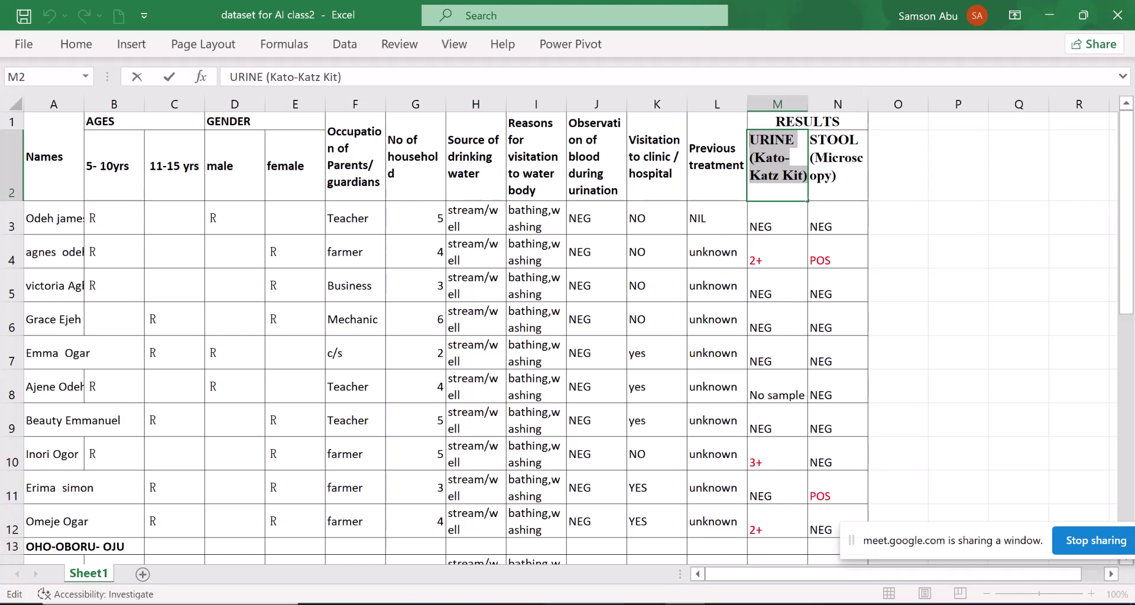
pyautogui.click(453, 564)
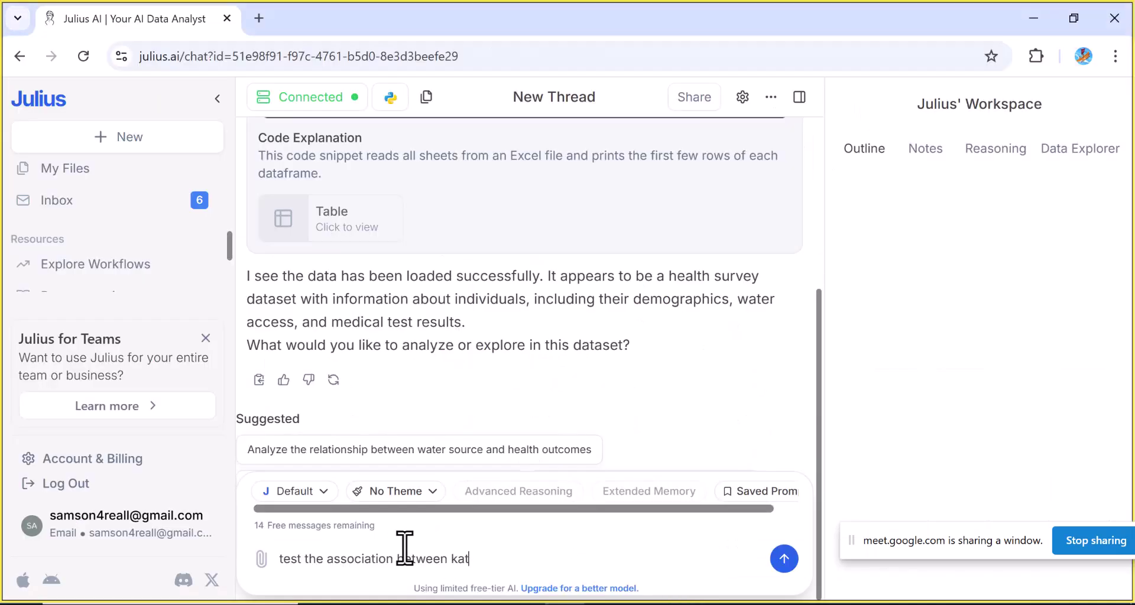
pyautogui.press('BackSpace')
pyautogui.press('BackSpace')
pyautogui.press('BackSpace')
pyautogui.hotkey('ctrl', 'v')
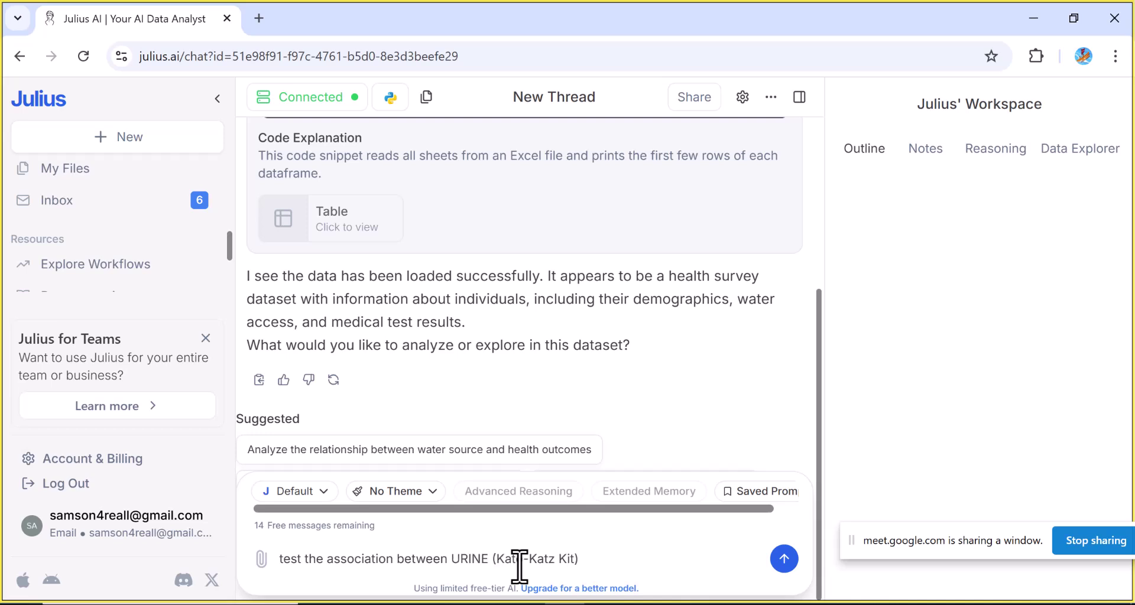
# Add "and" to the prompt, followed by the header "STOOL (Microscopy)" copied from the Excel dataset
pyautogui.write('and')
pyautogui.moveTo(686, 603)
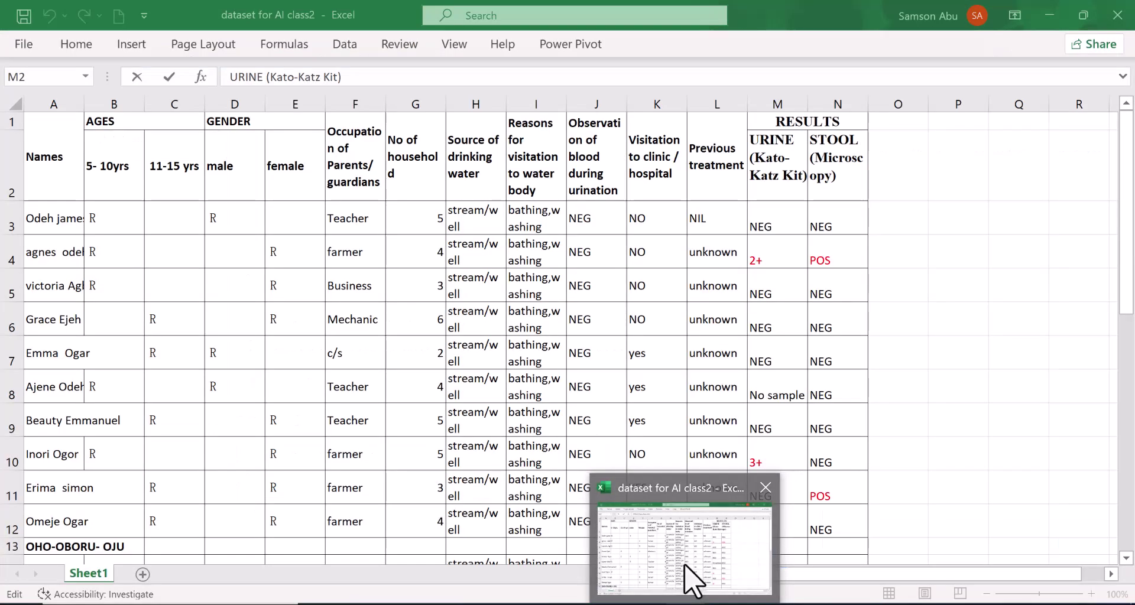
pyautogui.click(688, 577)
pyautogui.doubleClick(842, 164)
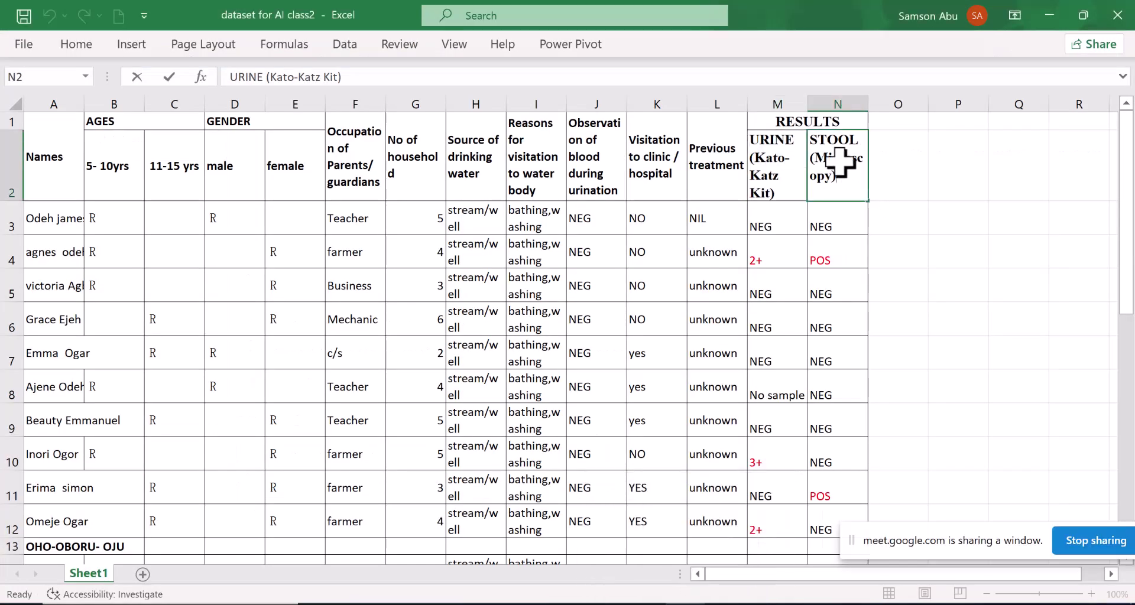
pyautogui.moveTo(844, 178); pyautogui.dragTo(809, 138)
pyautogui.hotkey('ctrl', 'c')
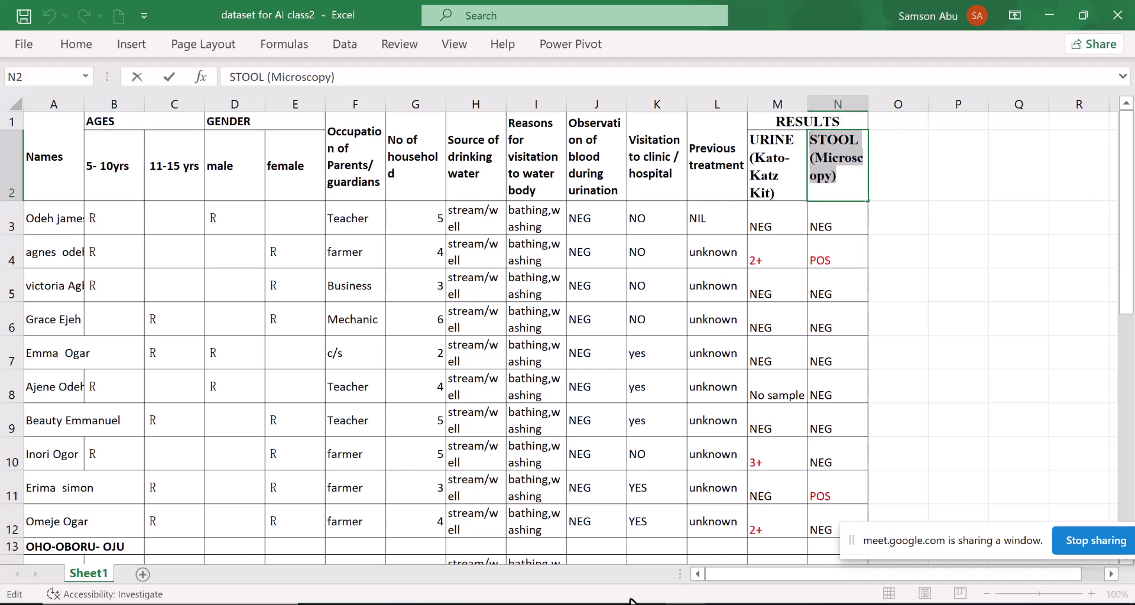
pyautogui.click(565, 603)
pyautogui.click(630, 555)
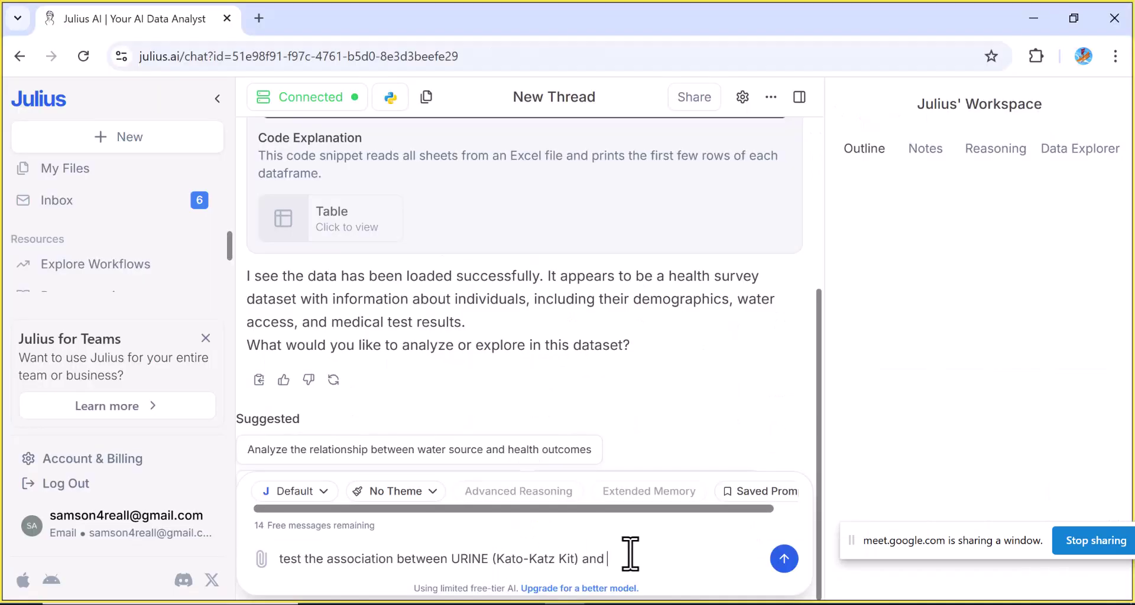
pyautogui.hotkey('ctrl', 'v')
# Complete the prompt with "using chi-square and fishers exact test" and send it
pyautogui.write('using chi-sqaur')
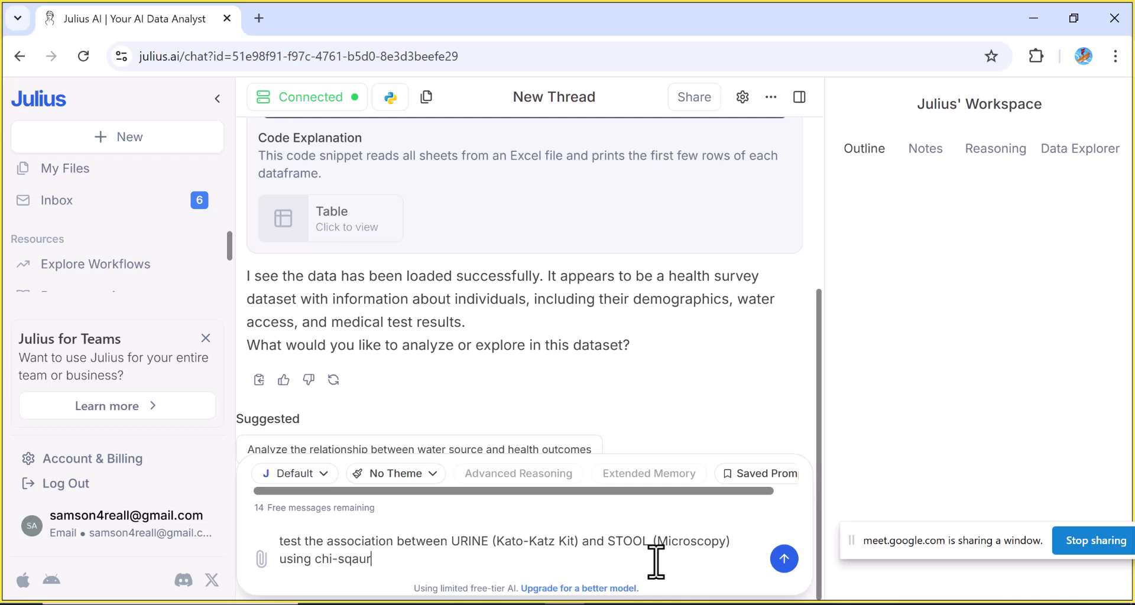
pyautogui.press('BackSpace')
pyautogui.press('BackSpace')
pyautogui.press('BackSpace')
pyautogui.write('uare')
pyautogui.write('and fishers exact test')
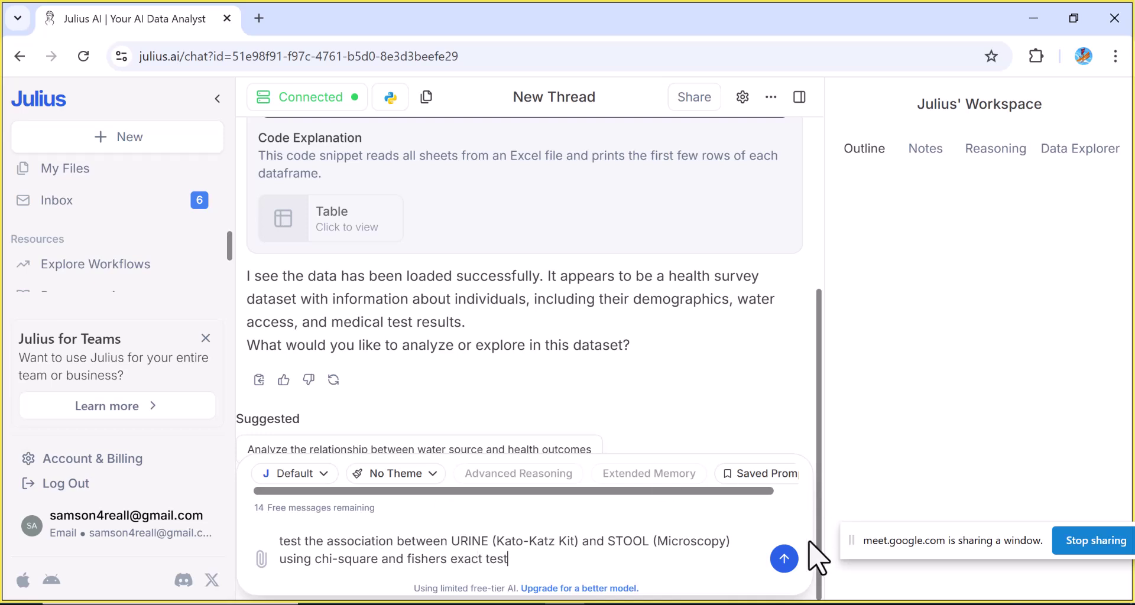
pyautogui.click(784, 558)
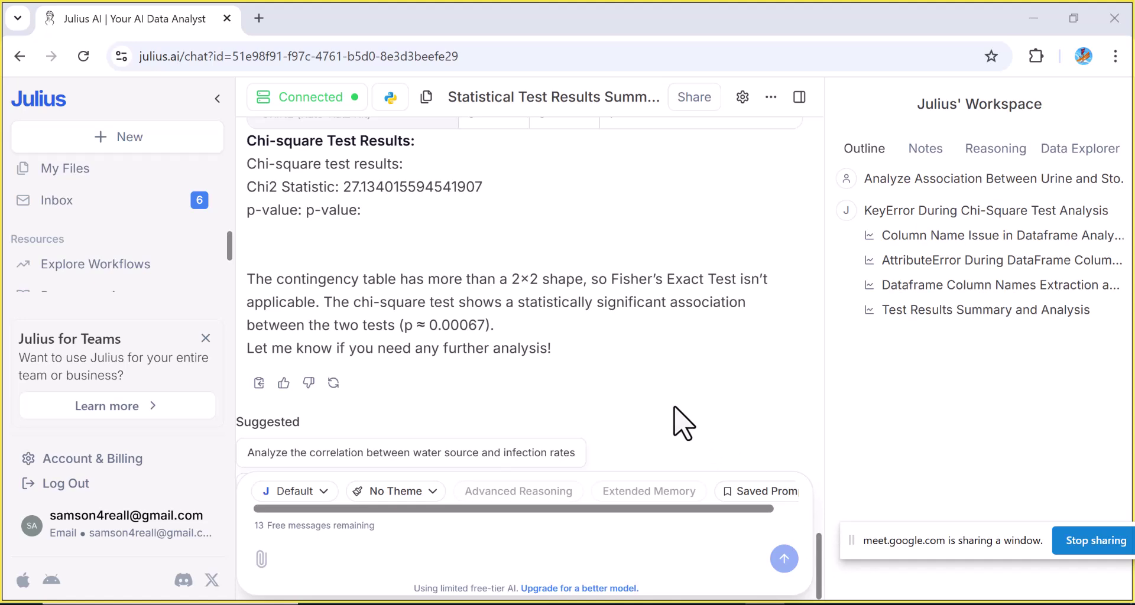
# Review the contingency table and the chi-square test results in the reply
pyautogui.scroll(1, 680, 421)
pyautogui.scroll(3, 663, 402)
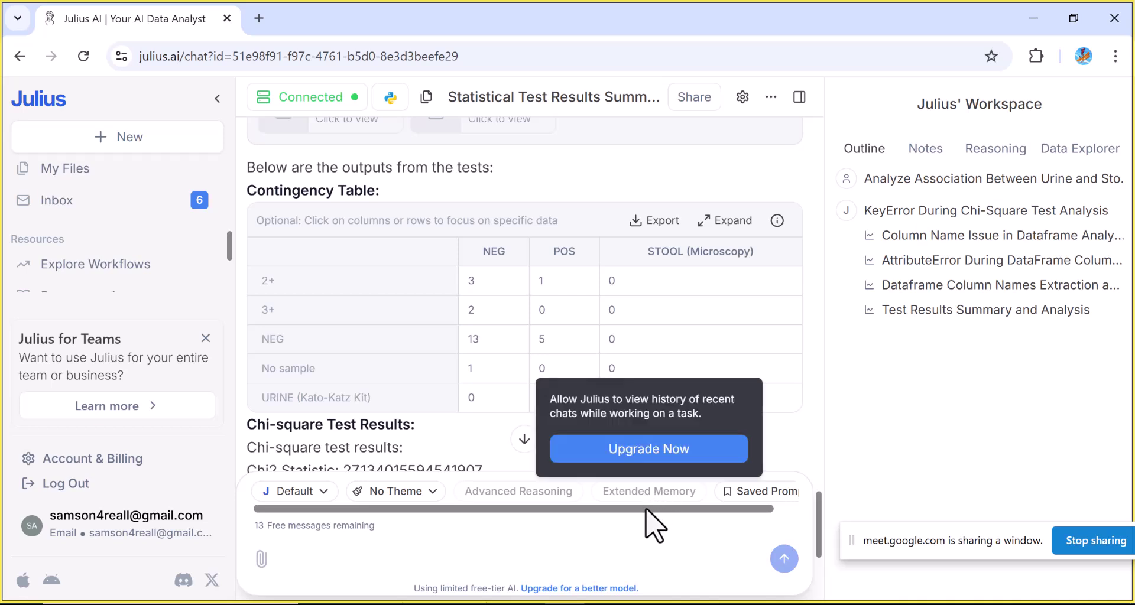
pyautogui.moveTo(645, 510); pyautogui.dragTo(610, 532)
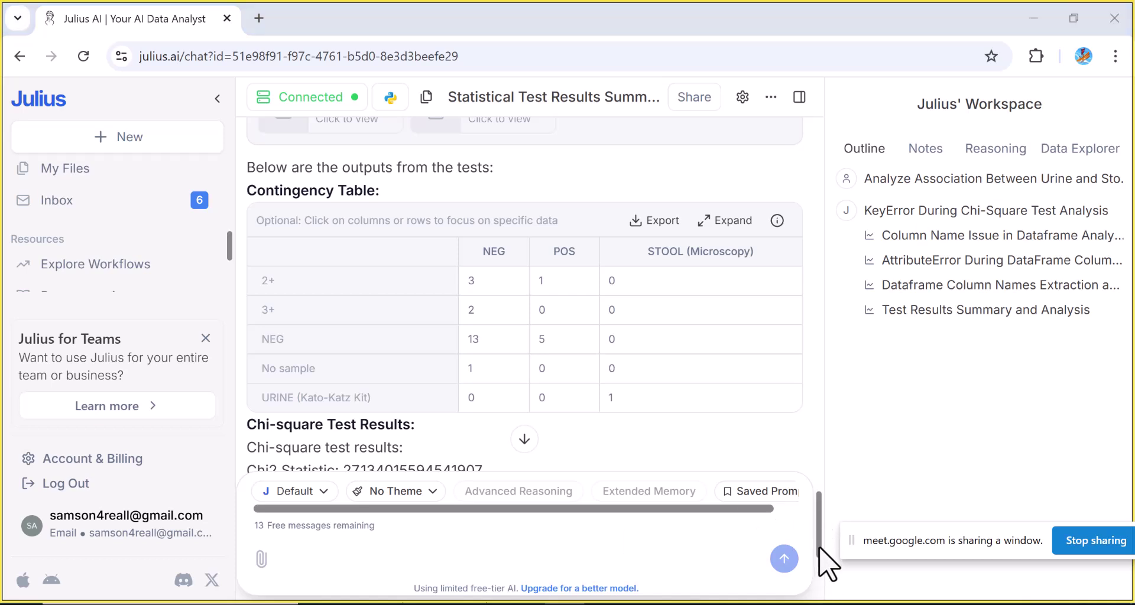
pyautogui.click(524, 440)
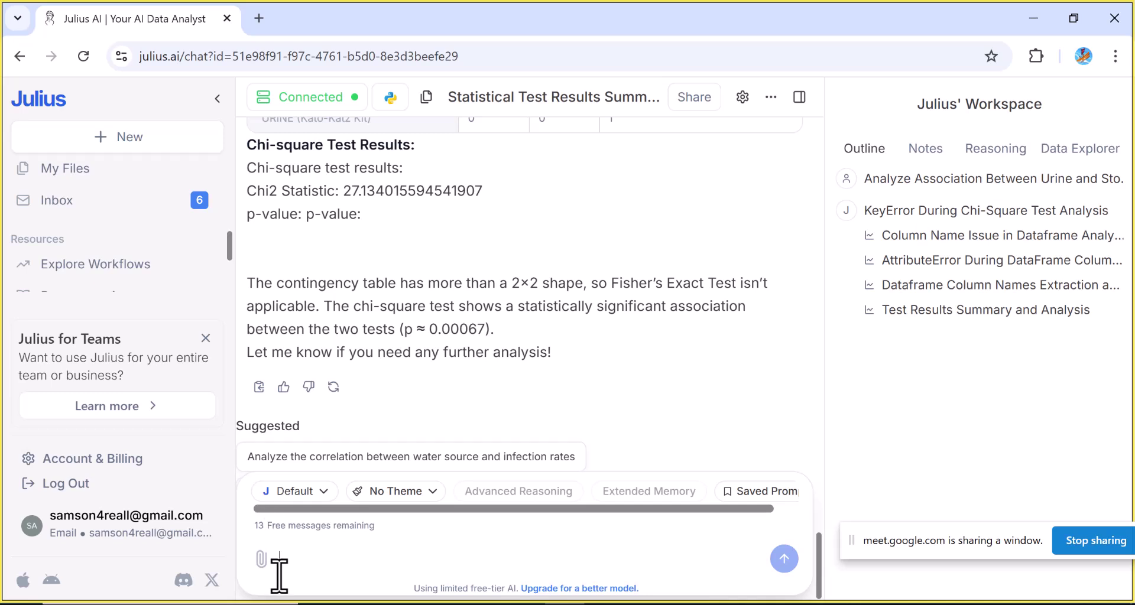
# Send the prompt "analyse the correlation between water source and infection rates using PPMC"
pyautogui.write('analyse the')
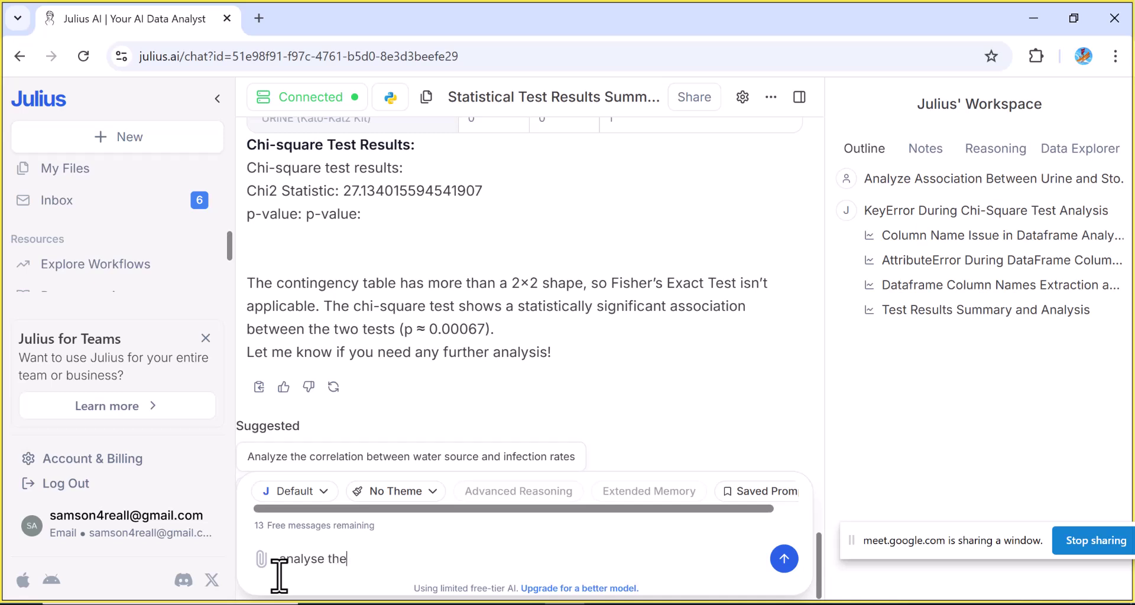
pyautogui.write(' correlation n')
pyautogui.press('BackSpace')
pyautogui.write('between')
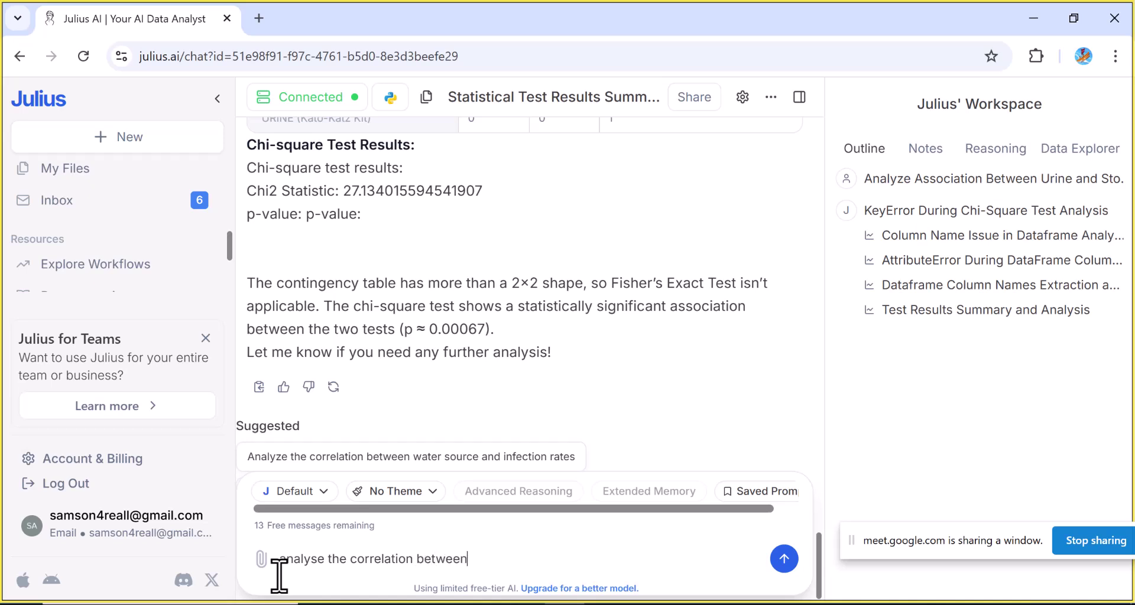
pyautogui.write(' water')
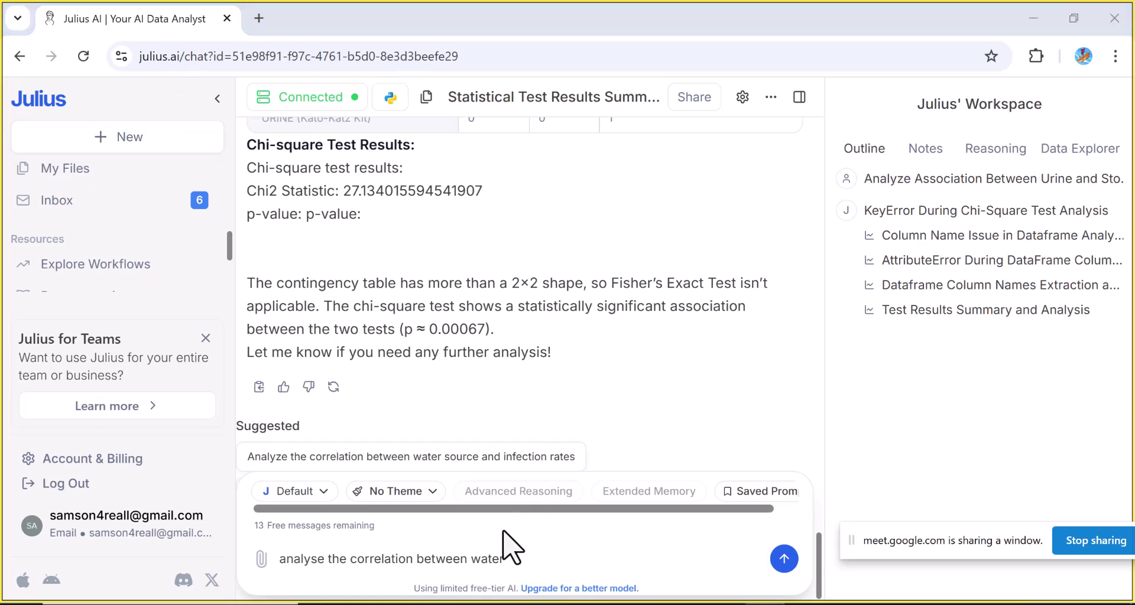
pyautogui.click(504, 559)
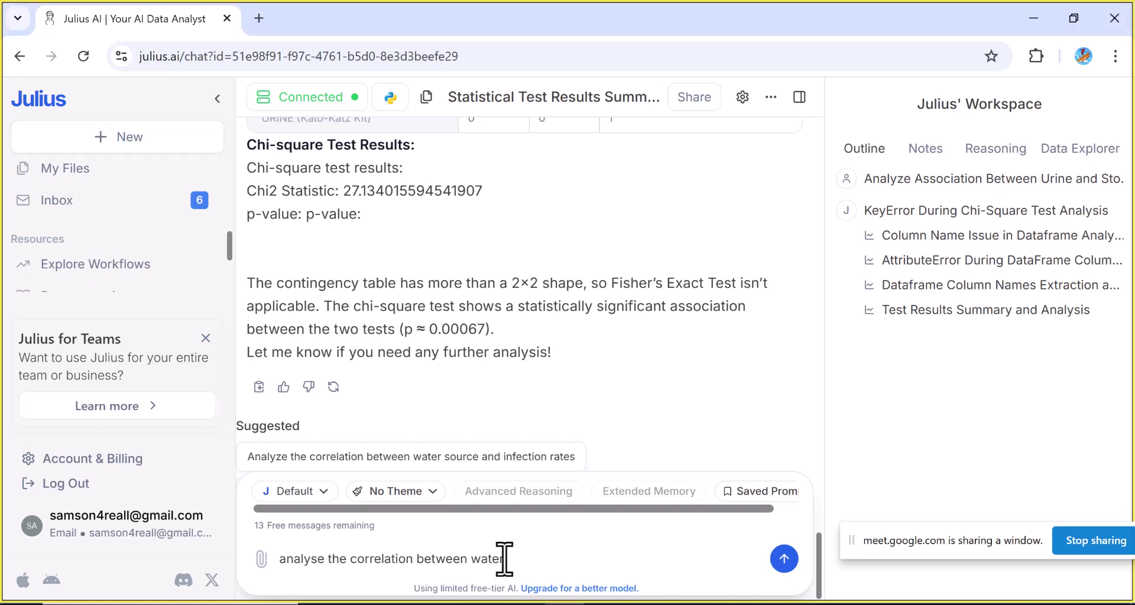
pyautogui.write('source')
pyautogui.write(' and in')
pyautogui.write('fee')
pyautogui.write('ti')
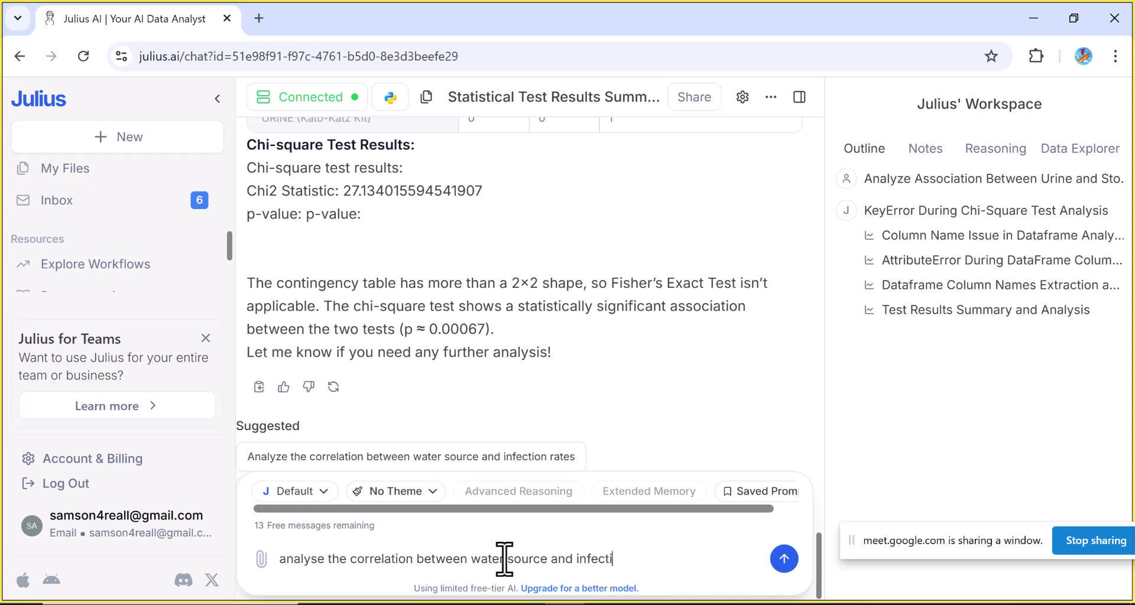
pyautogui.write('on rates using PP')
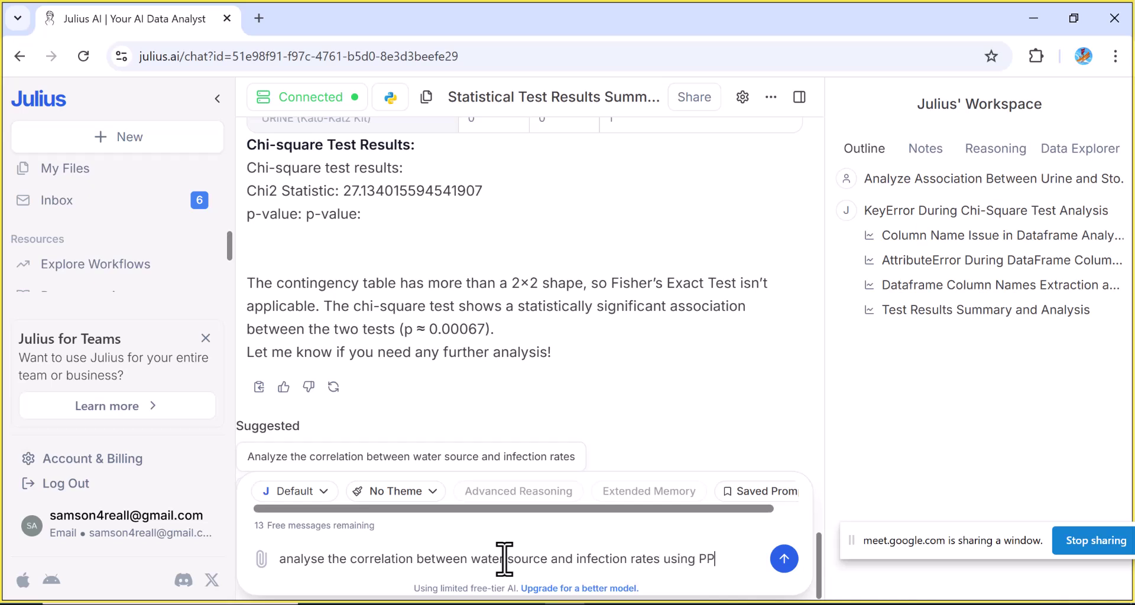
pyautogui.write('MC')
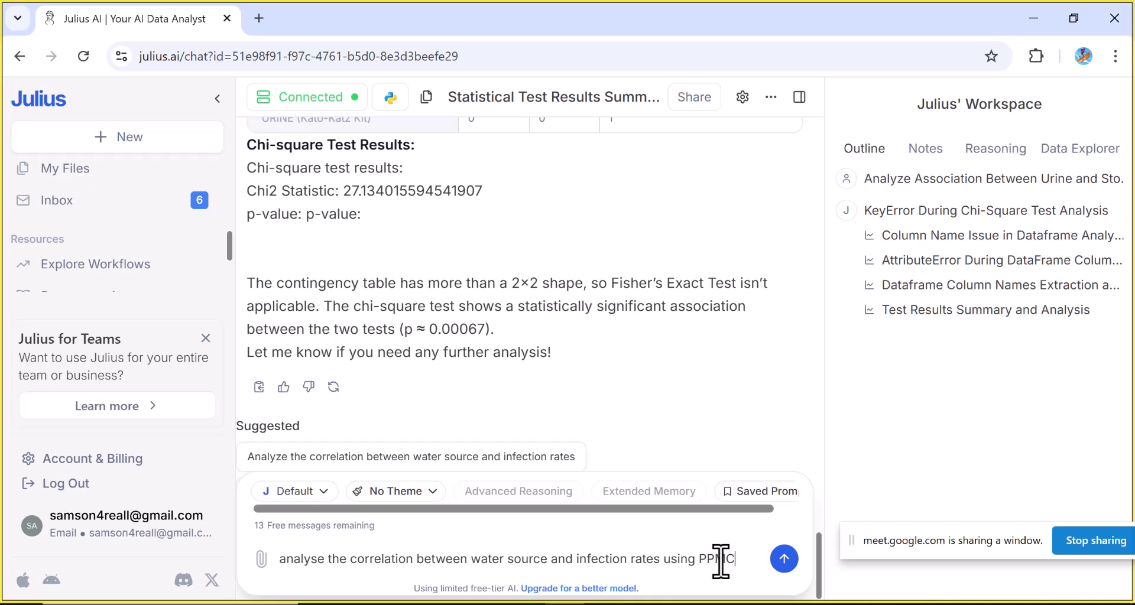
pyautogui.click(783, 558)
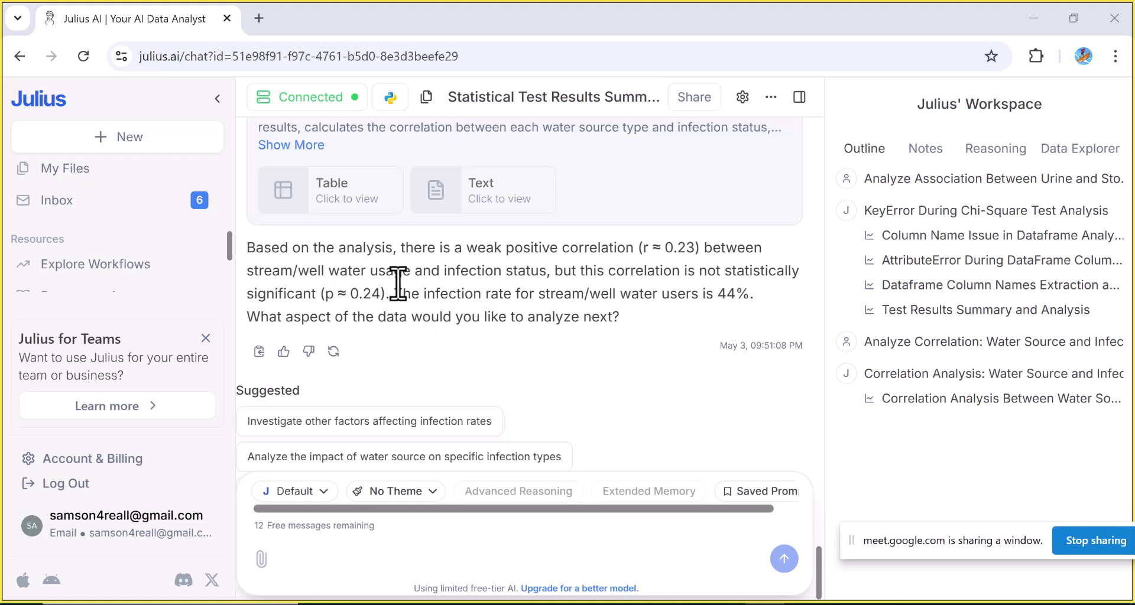
# View the table output and the text output of the water source correlation analysis, and close the output viewer
pyautogui.click(348, 202)
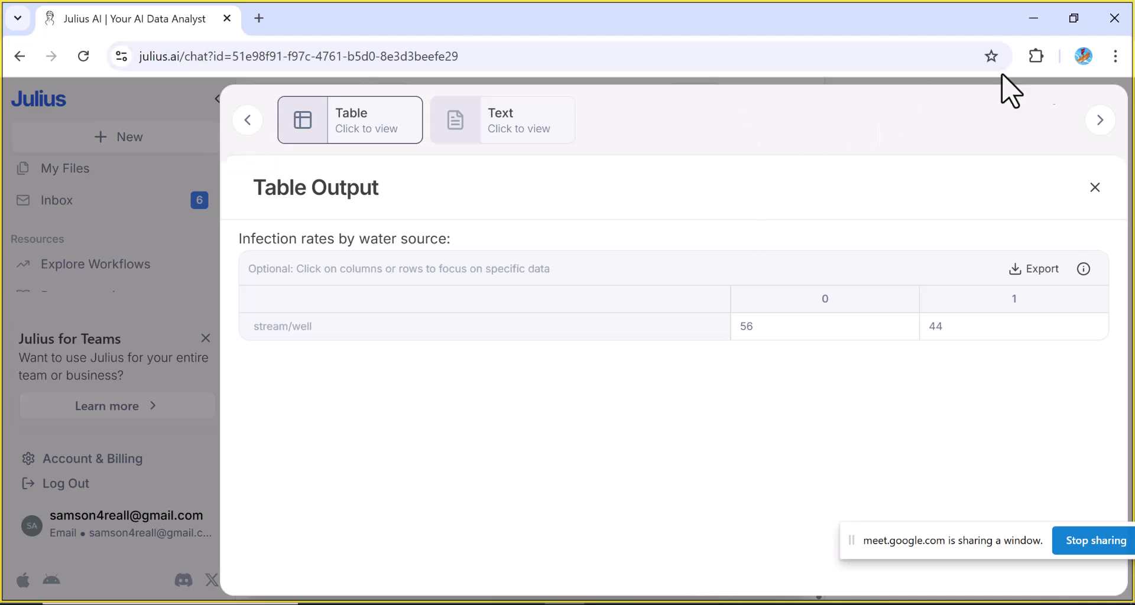
pyautogui.click(1097, 118)
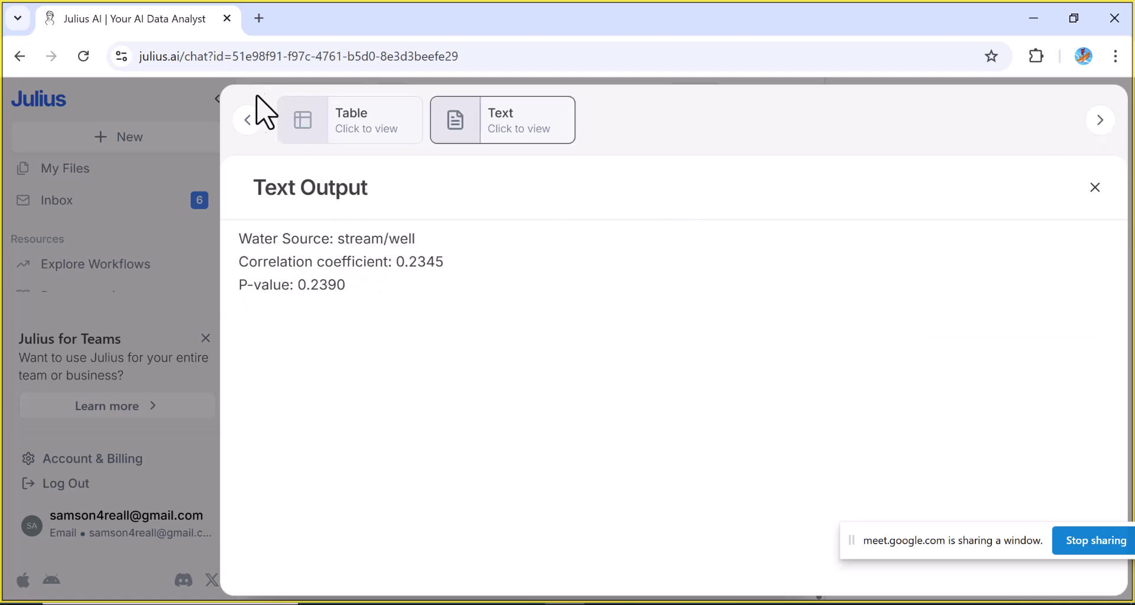
pyautogui.click(1083, 188)
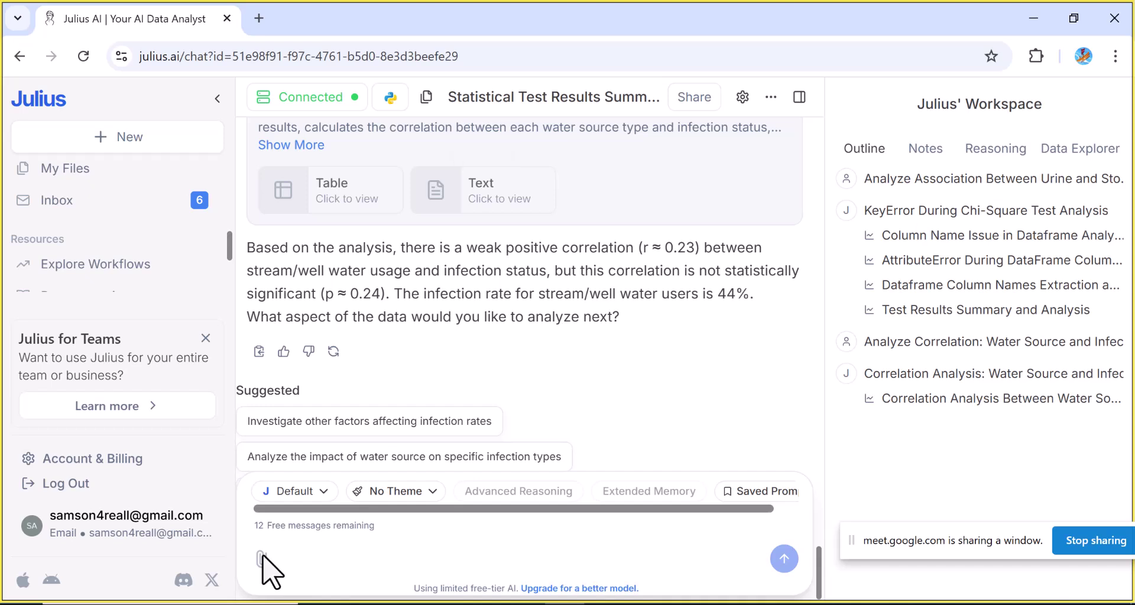
# Send the prompt "kind add the degree of freedom, sample, mean and stadard deviation to the result of the correllation"
pyautogui.click(262, 559)
pyautogui.write('kind add ')
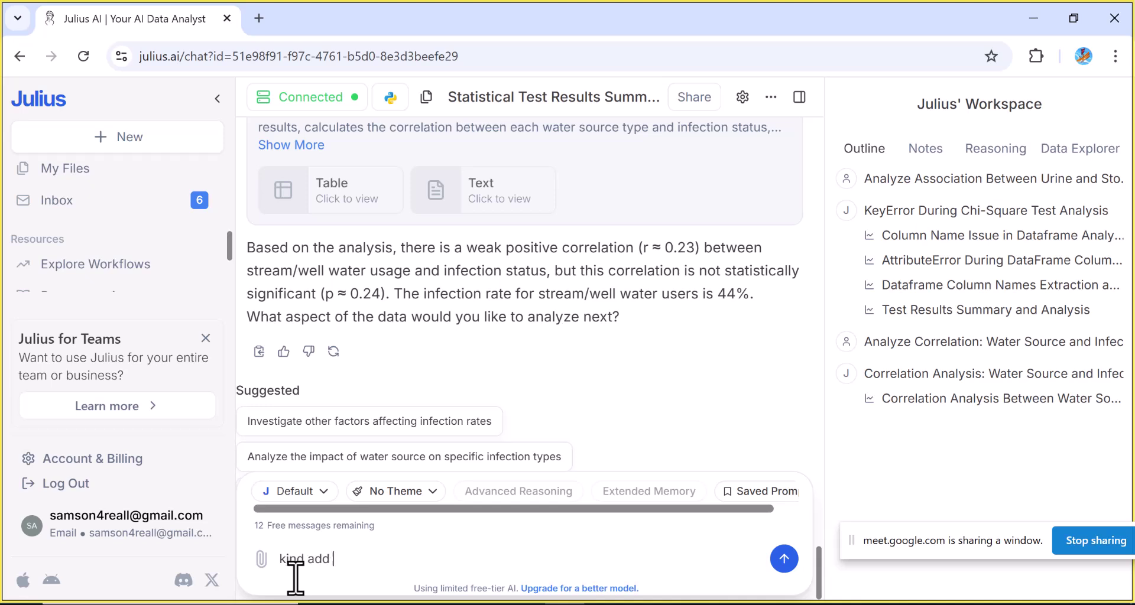
pyautogui.write('the degree of fredd')
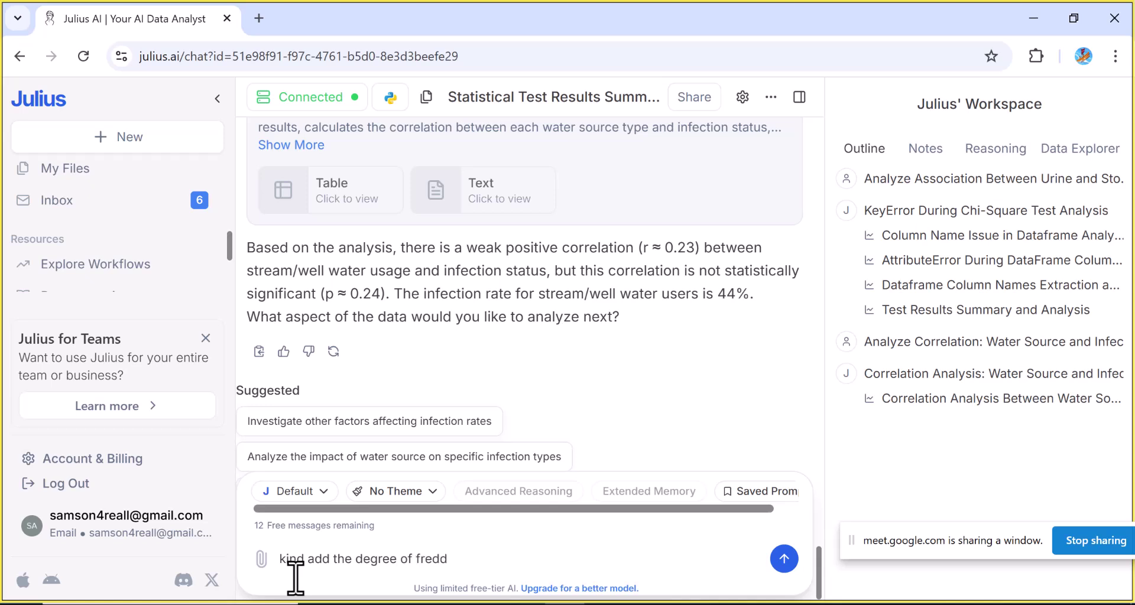
pyautogui.press('BackSpace')
pyautogui.press('BackSpace')
pyautogui.write('edom, sample, mean')
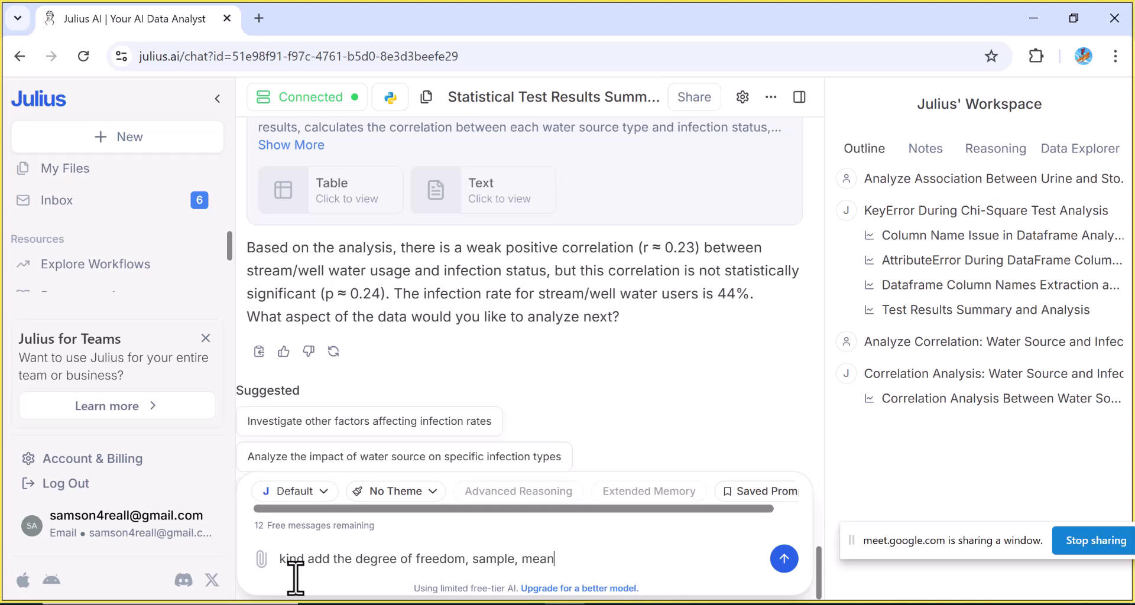
pyautogui.write(' and stadard deviati')
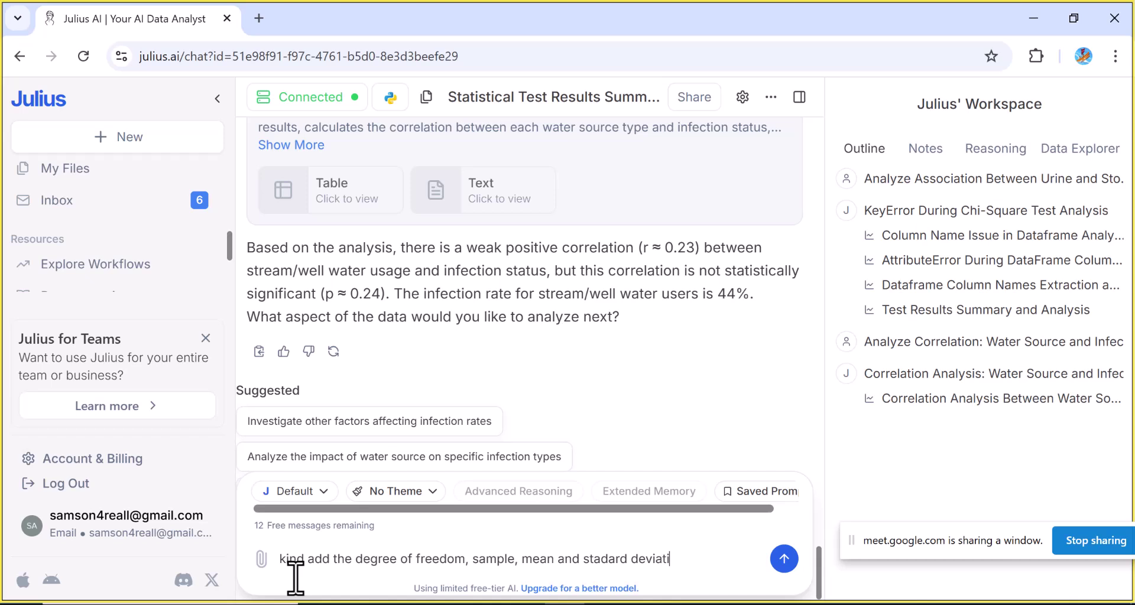
pyautogui.write('on to the result of the co')
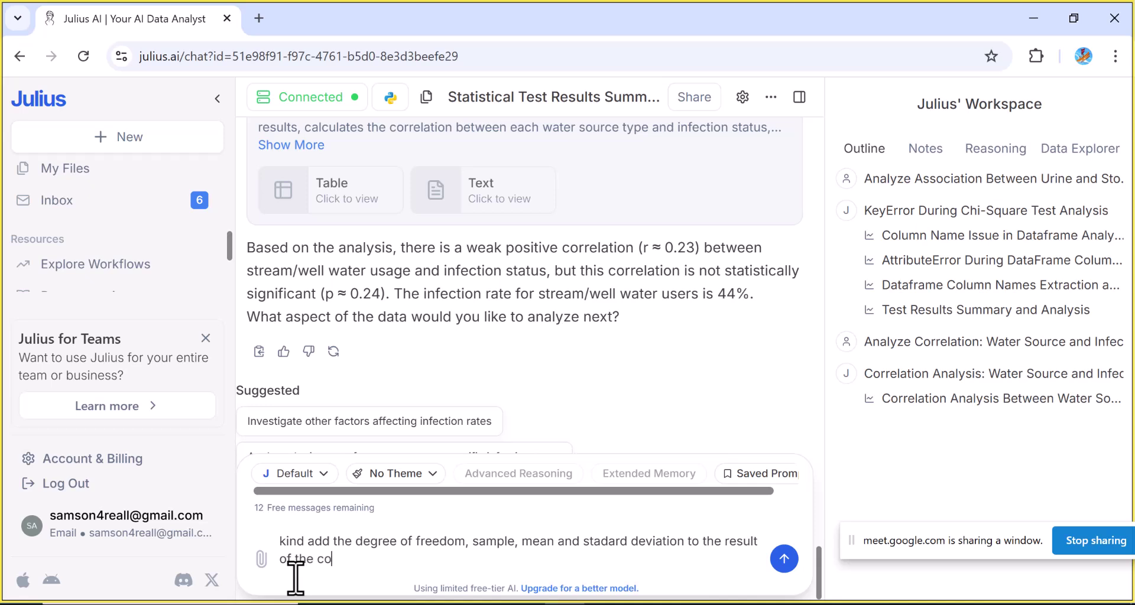
pyautogui.write('rrellation')
pyautogui.press('Return')
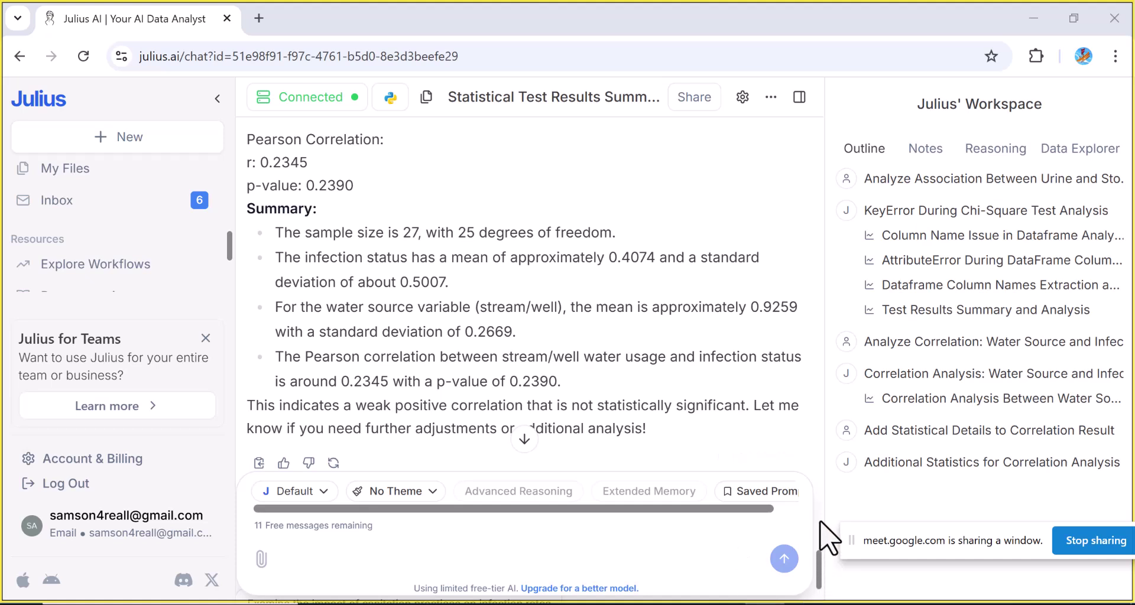
# Review the reply with the added statistics, from the Python code and outputs through to the summary
pyautogui.scroll(1, 738, 414)
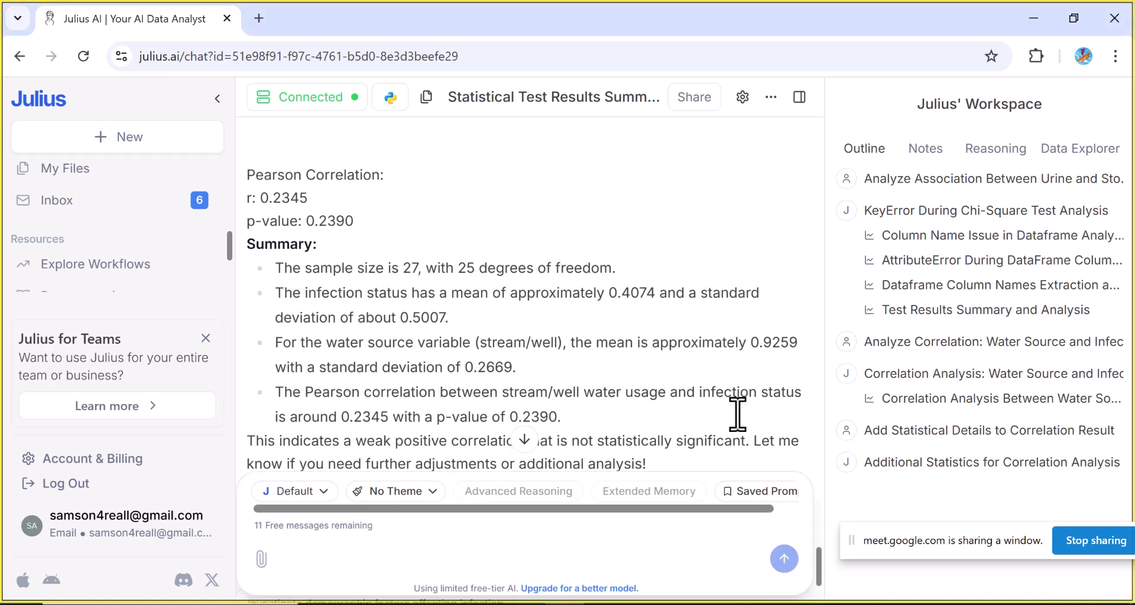
pyautogui.scroll(3, 737, 414)
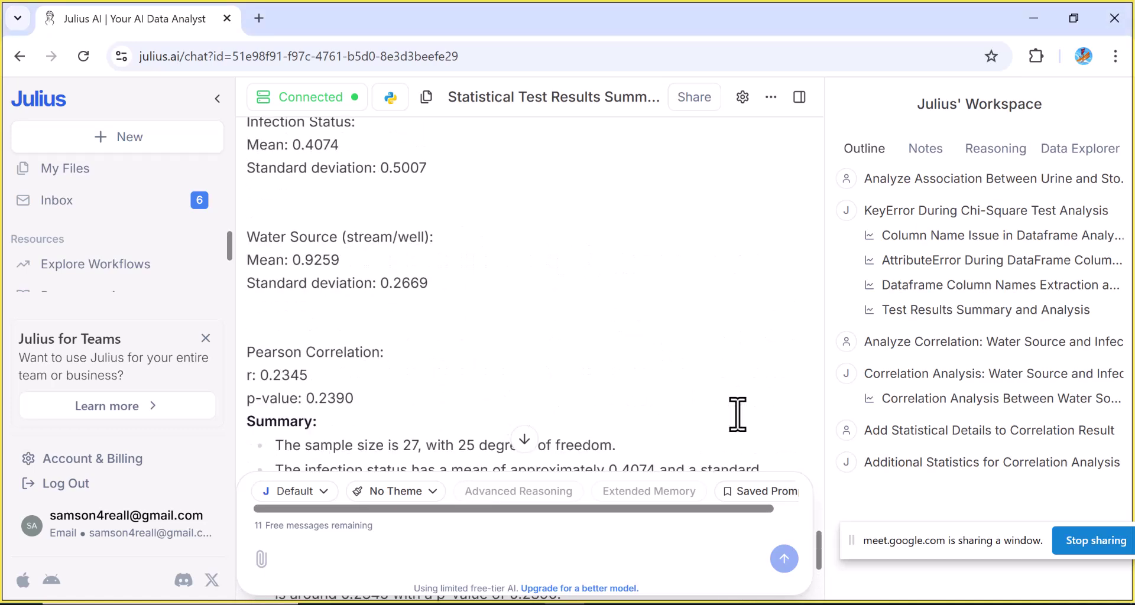
pyautogui.scroll(5, 738, 413)
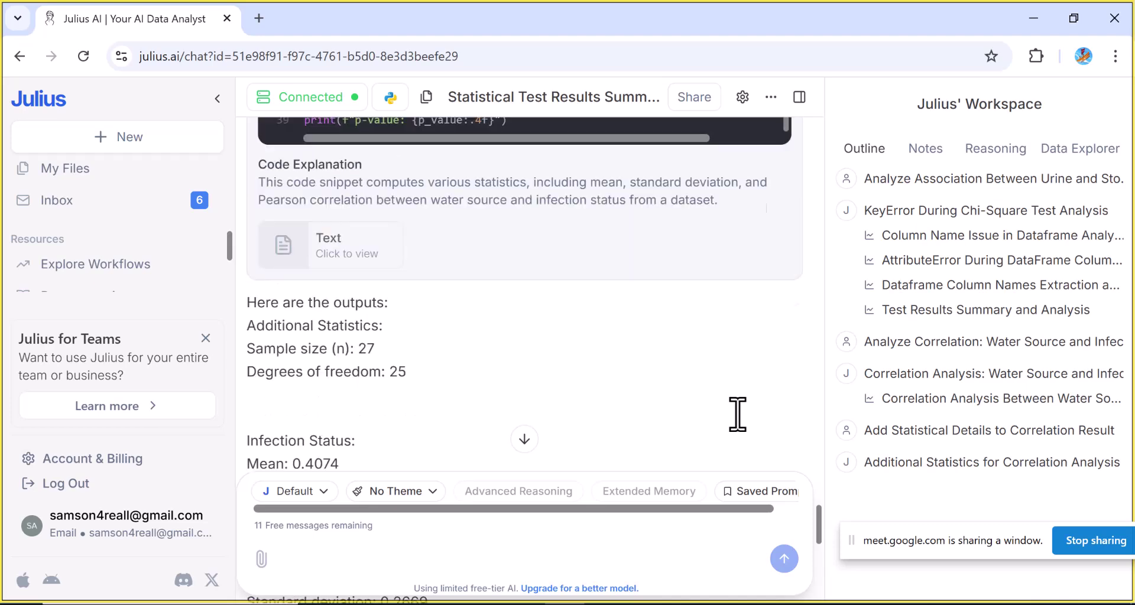
pyautogui.scroll(4, 737, 414)
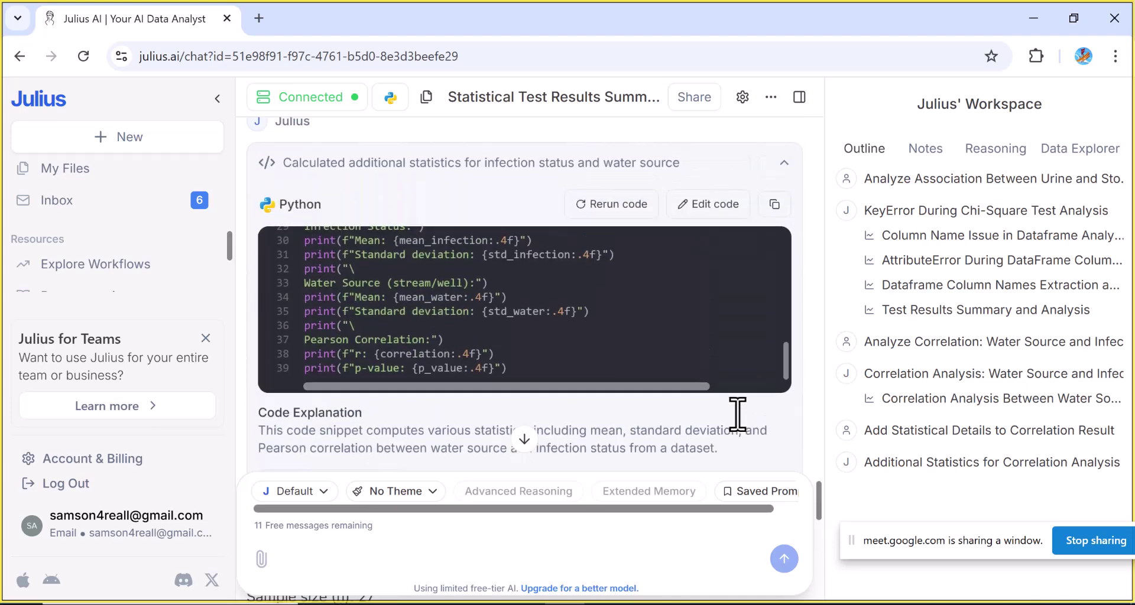
pyautogui.scroll(2, 738, 414)
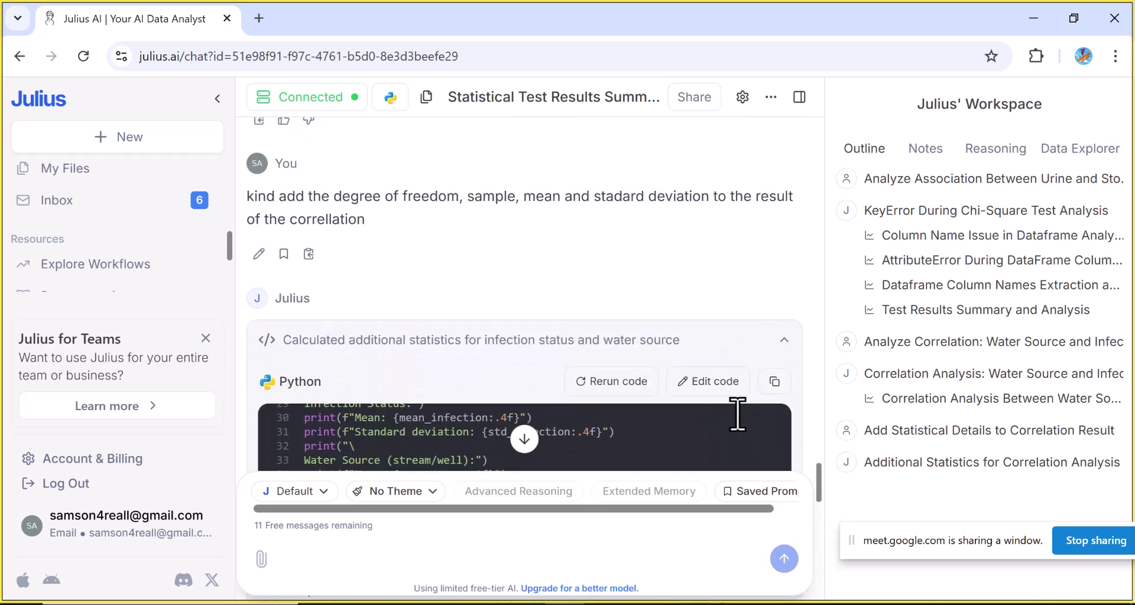
pyautogui.scroll(-1, 738, 413)
pyautogui.scroll(-4, 738, 414)
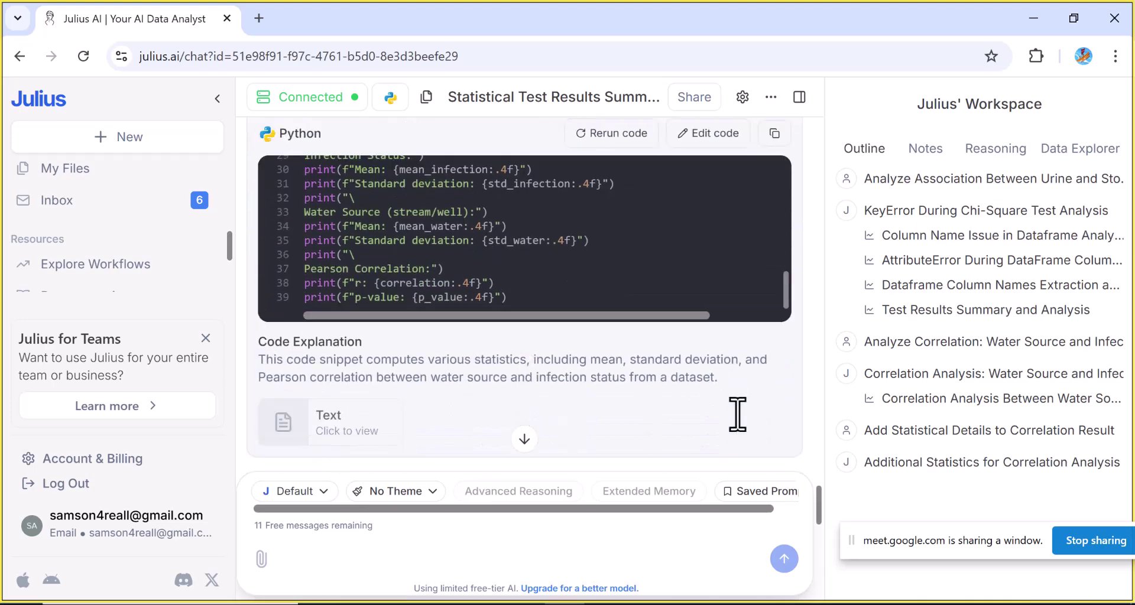
pyautogui.scroll(-4, 738, 414)
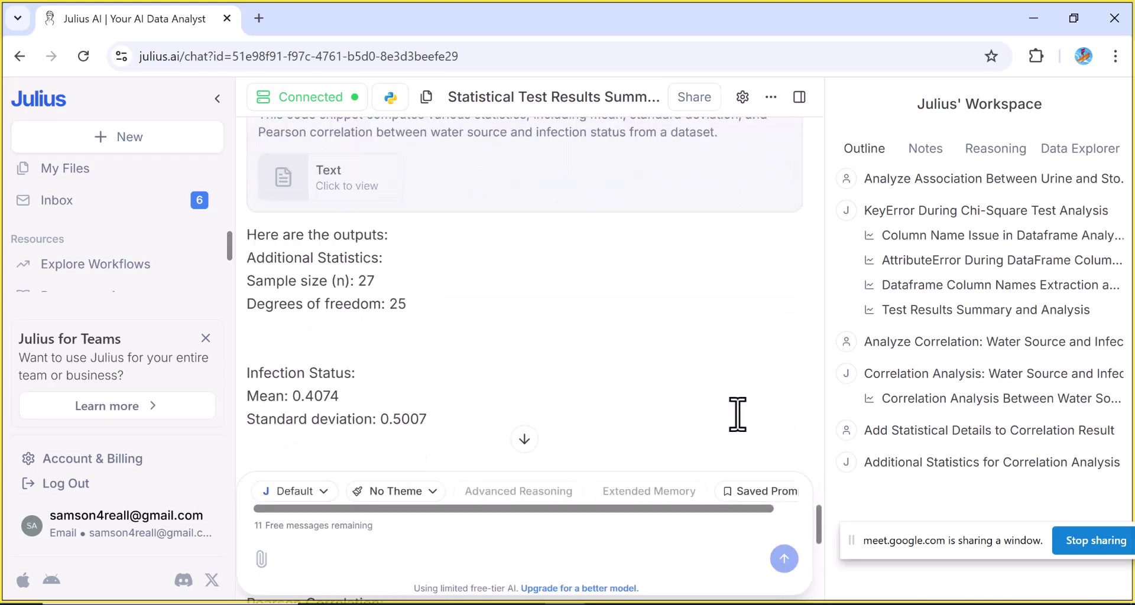
pyautogui.scroll(-6, 738, 414)
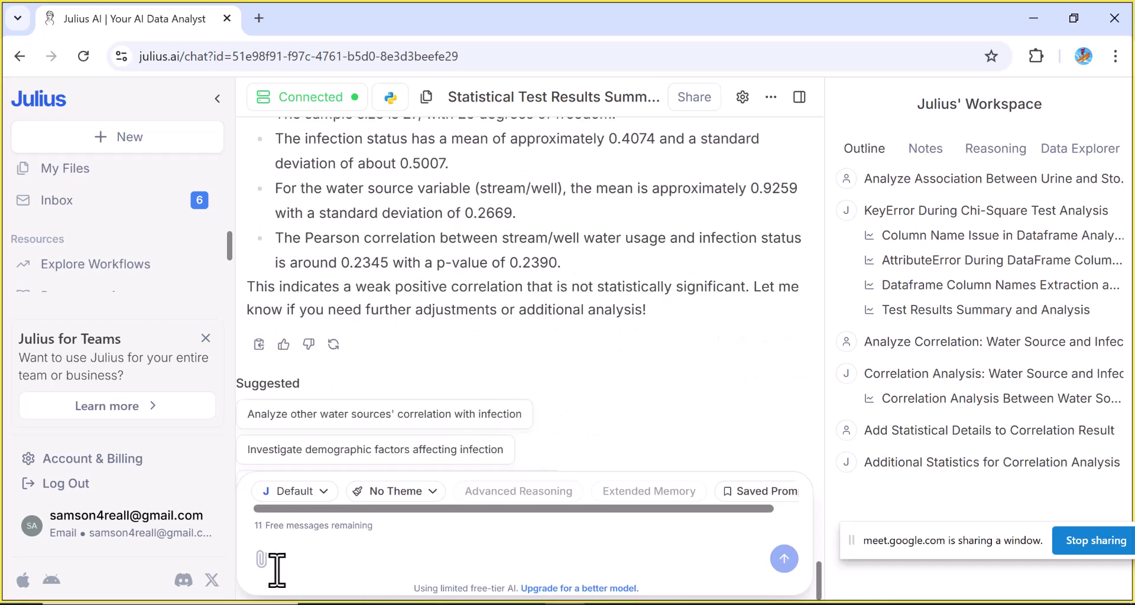
# Send the prompt "present the result in table"
pyautogui.write('Presen')
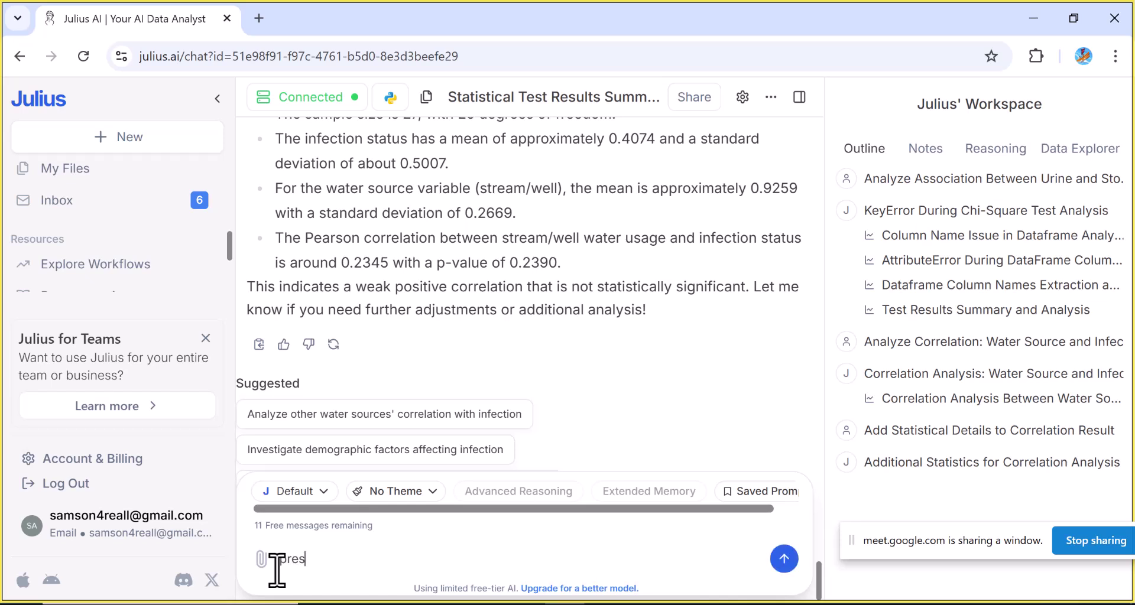
pyautogui.write('t the result in table')
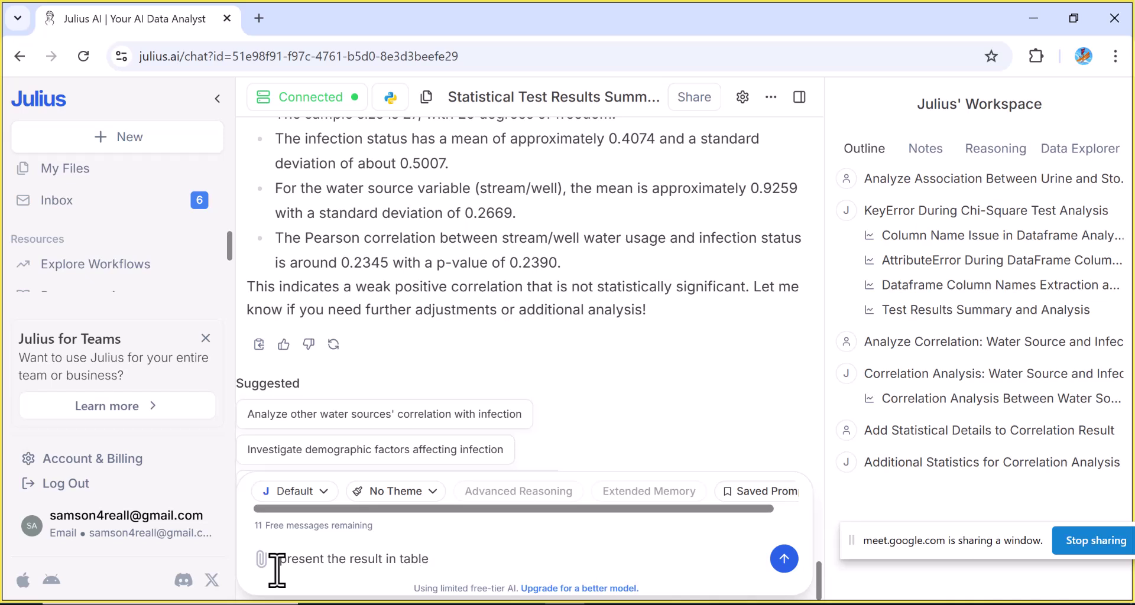
pyautogui.click(784, 559)
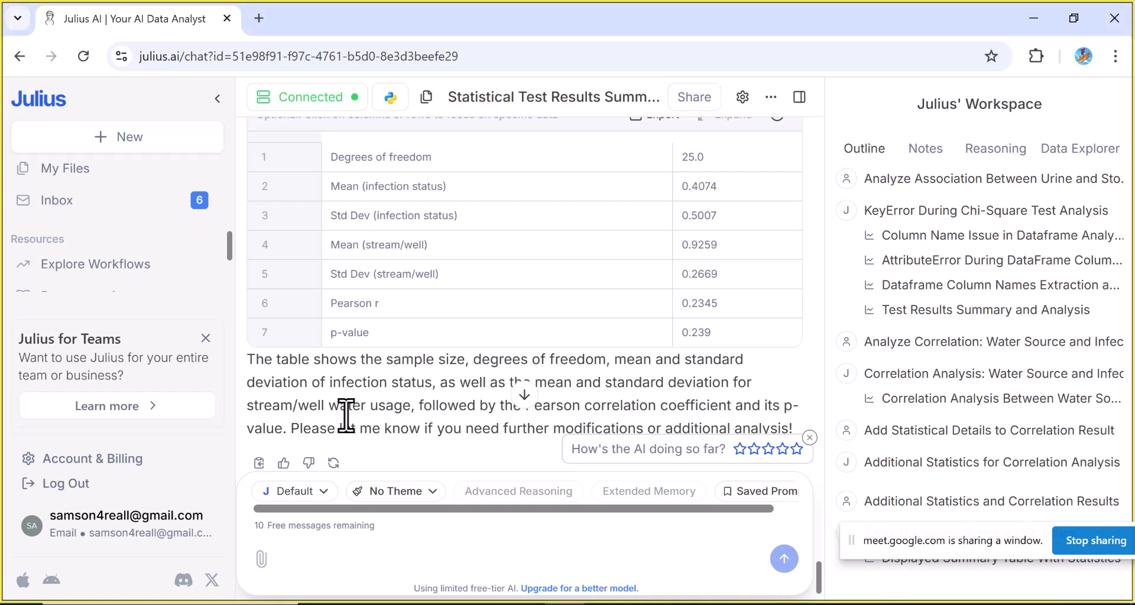
# View the table output and the text output of the summary statistics, and close the output viewer
pyautogui.scroll(4, 345, 416)
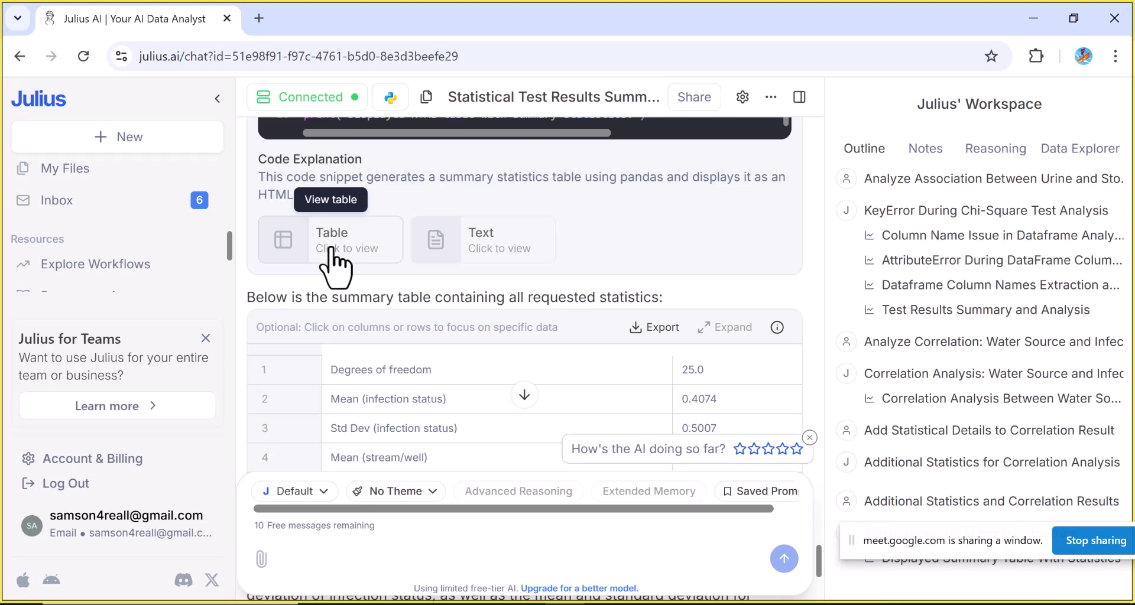
pyautogui.click(333, 260)
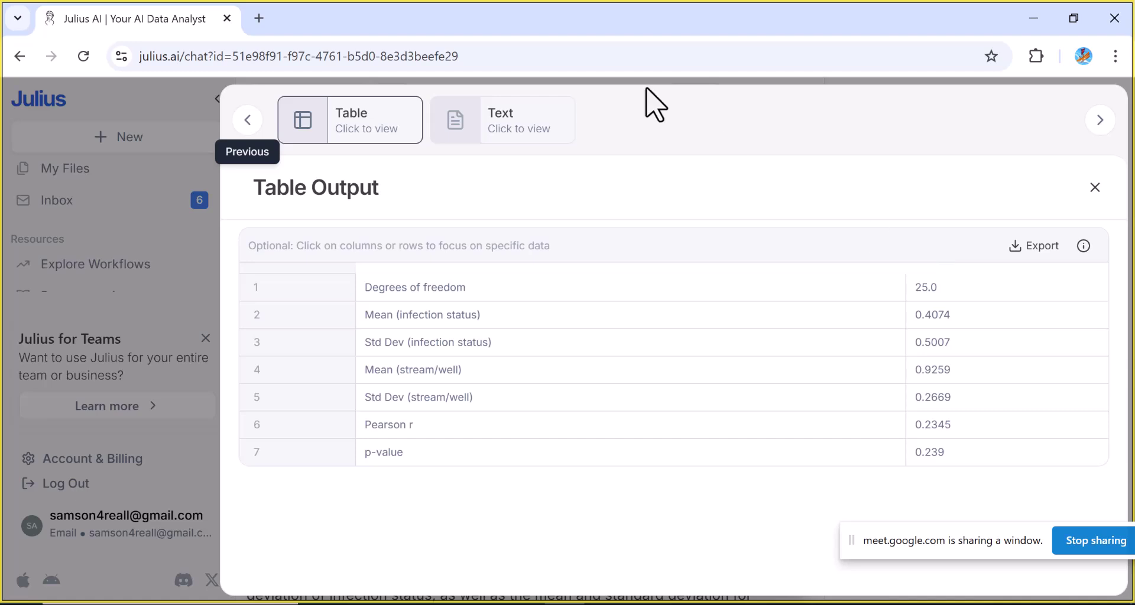
pyautogui.click(509, 128)
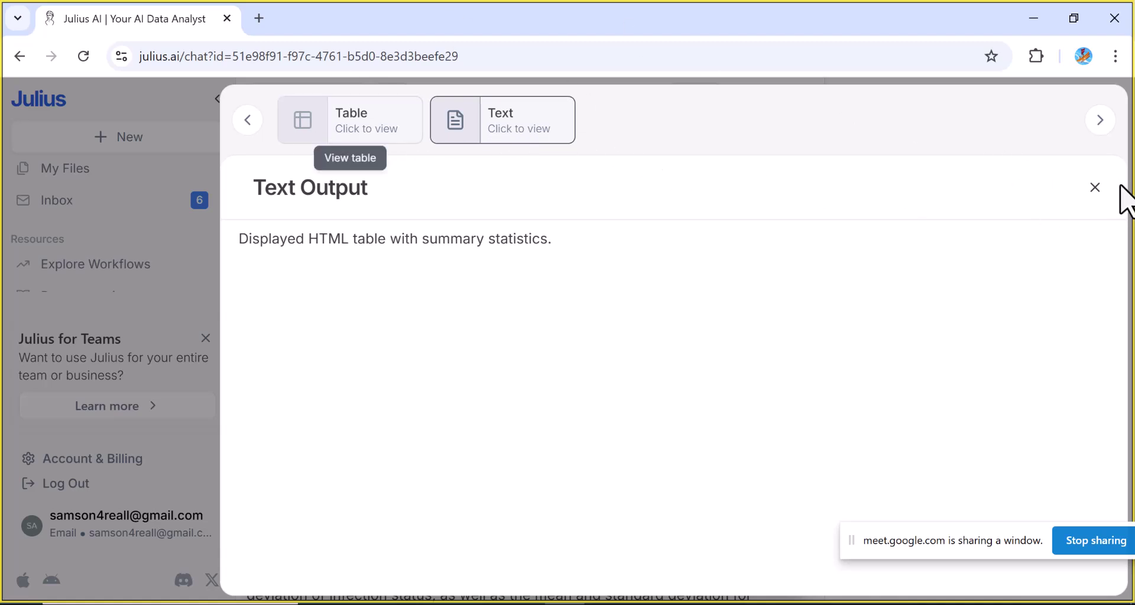
pyautogui.click(1094, 189)
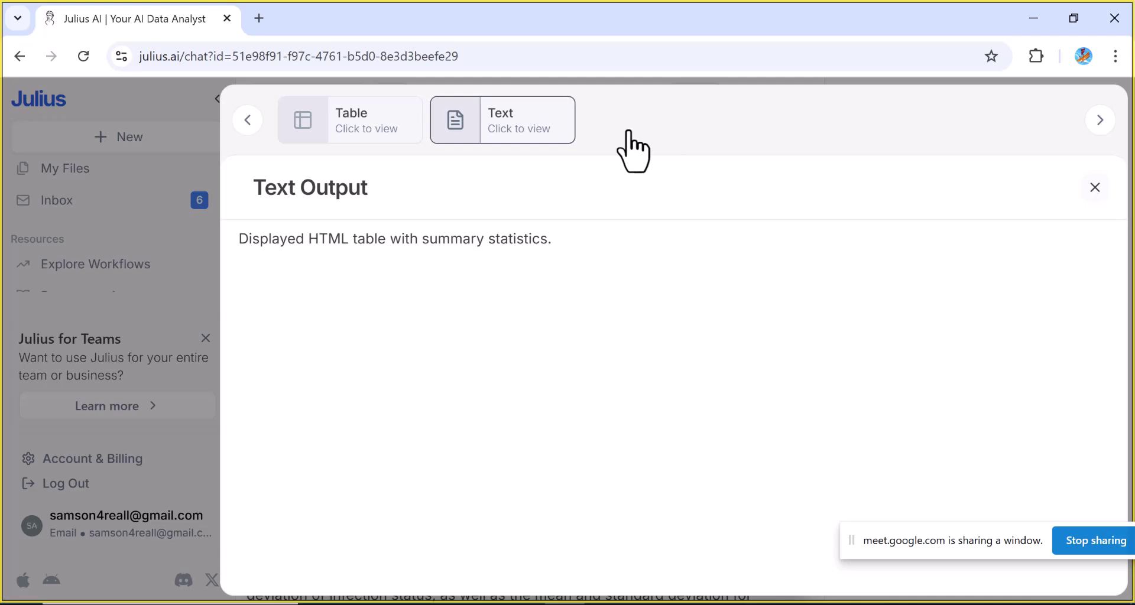